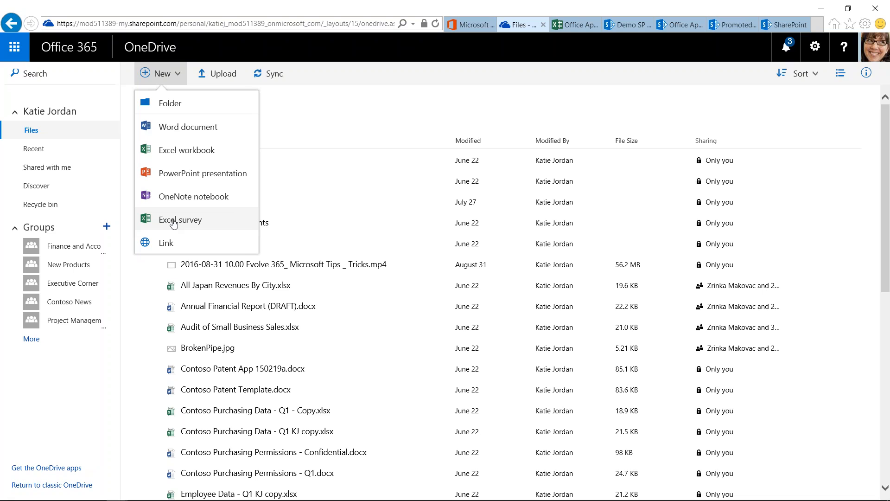
# Open the Documents library of the Demo SP Site and show the types of new items it offers.
pyautogui.click(185, 223)
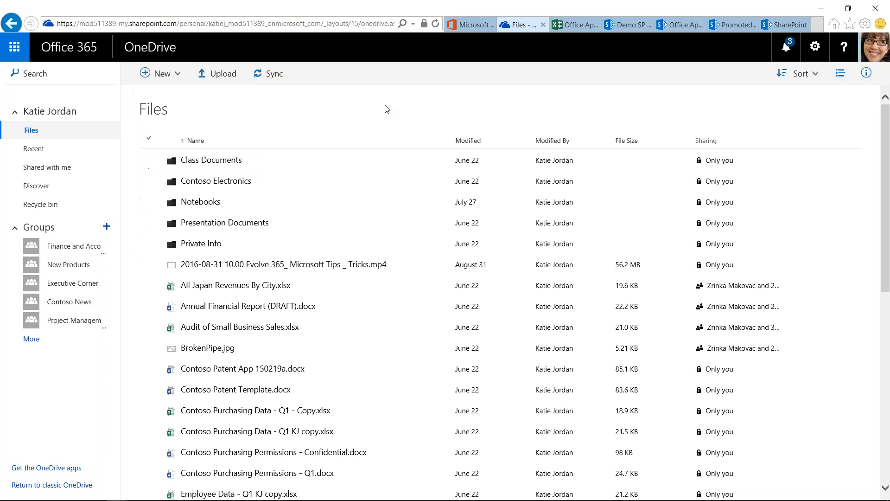
pyautogui.click(626, 24)
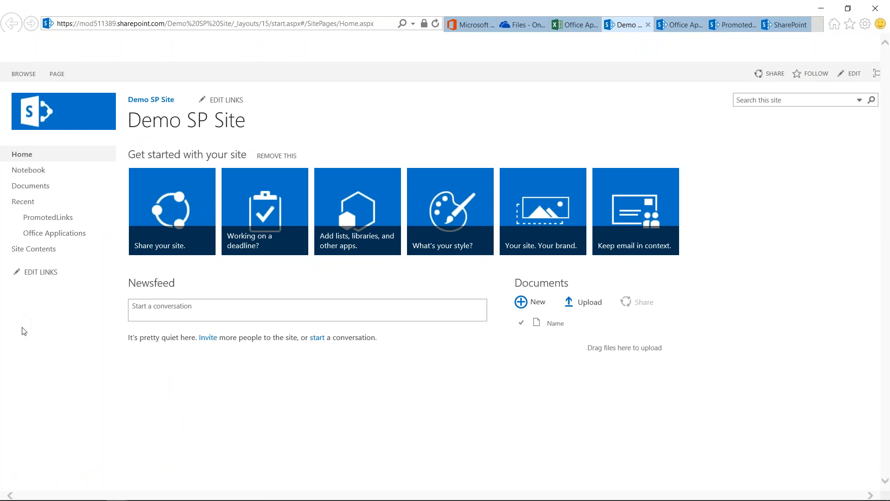
pyautogui.click(30, 186)
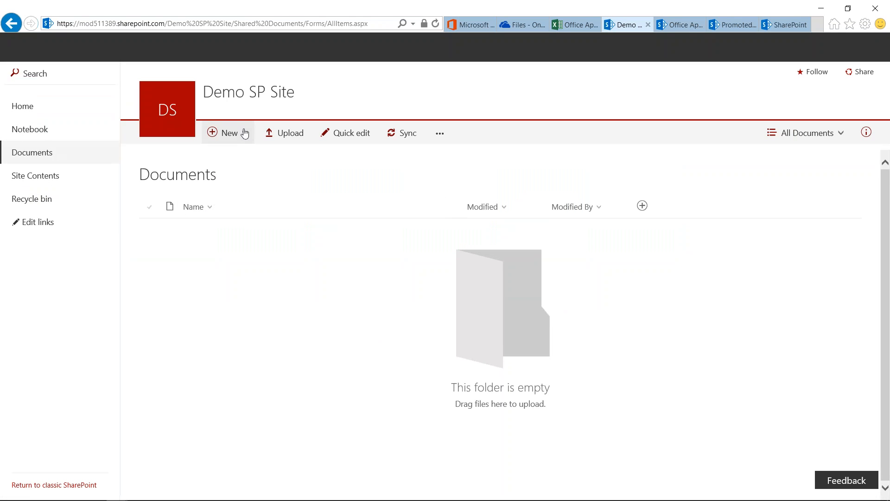
pyautogui.click(244, 134)
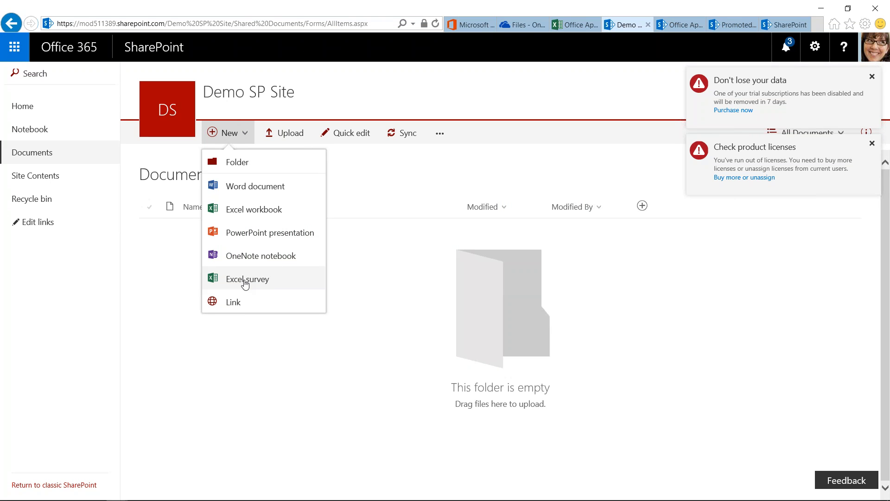
# Preview the survey in the Office Applications Survey workbook and look through its questions and the Office version answer choices.
pyautogui.click(575, 27)
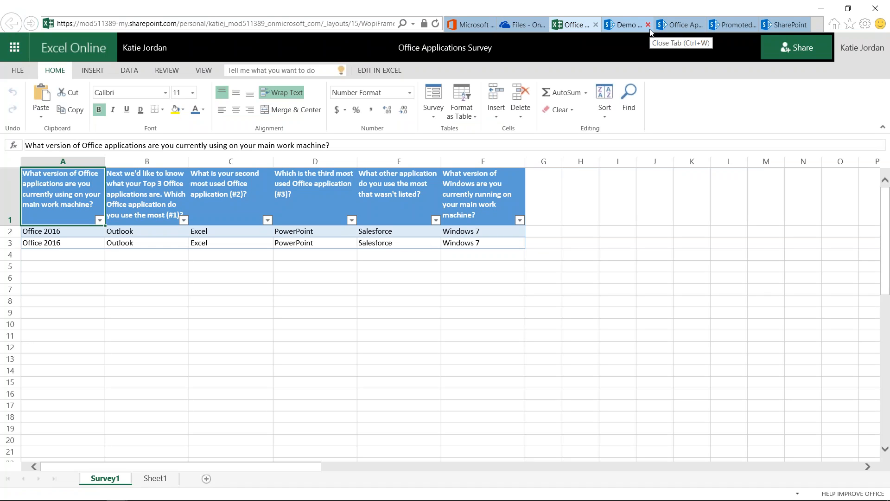
pyautogui.click(434, 117)
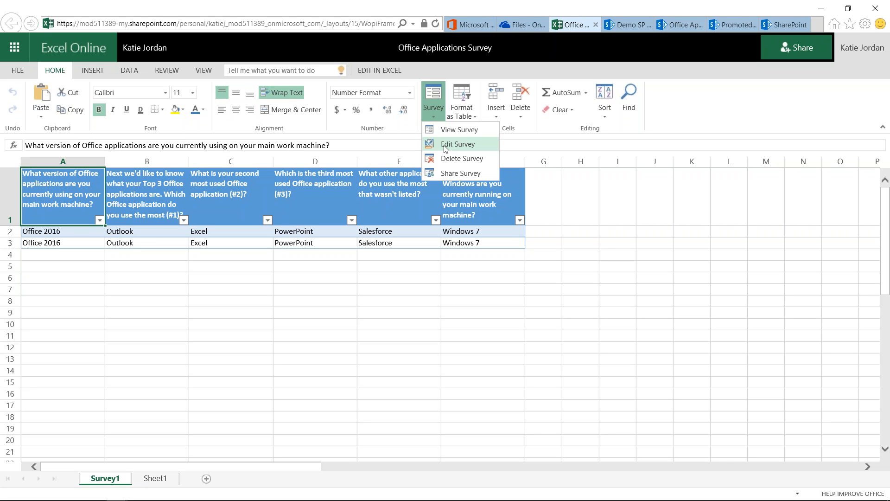
pyautogui.click(460, 132)
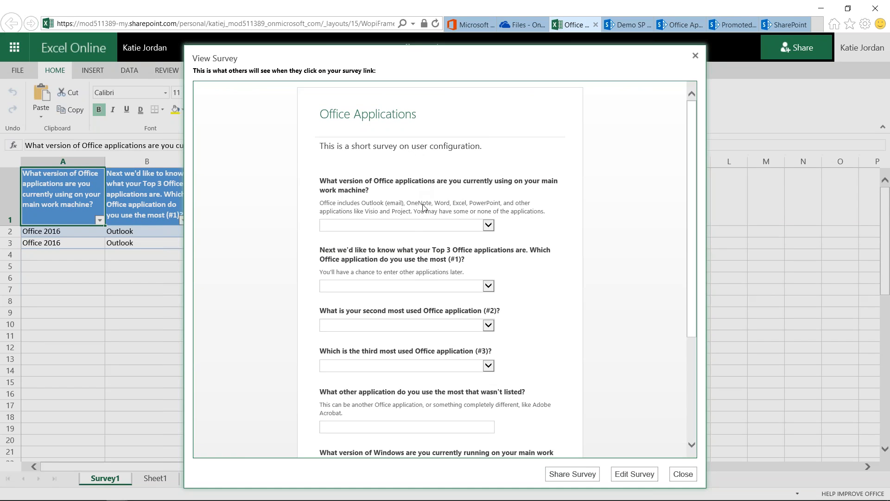
pyautogui.click(488, 227)
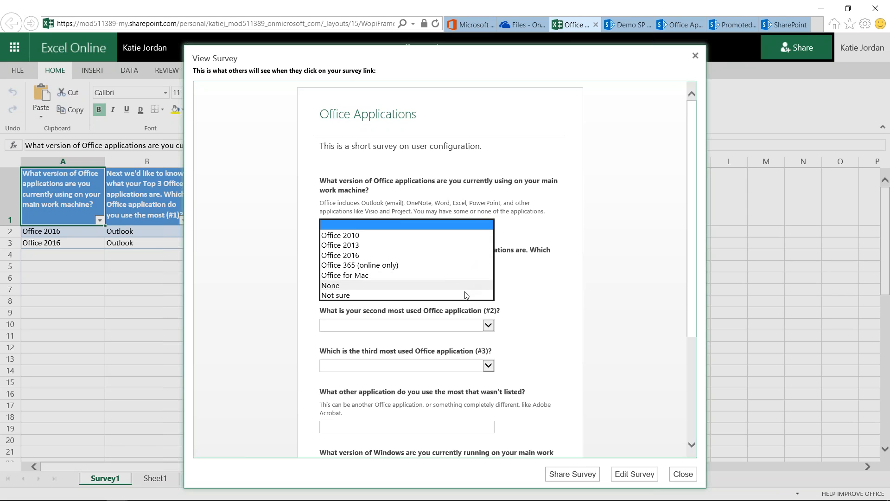
pyautogui.click(522, 222)
pyautogui.scroll(-3, 547, 269)
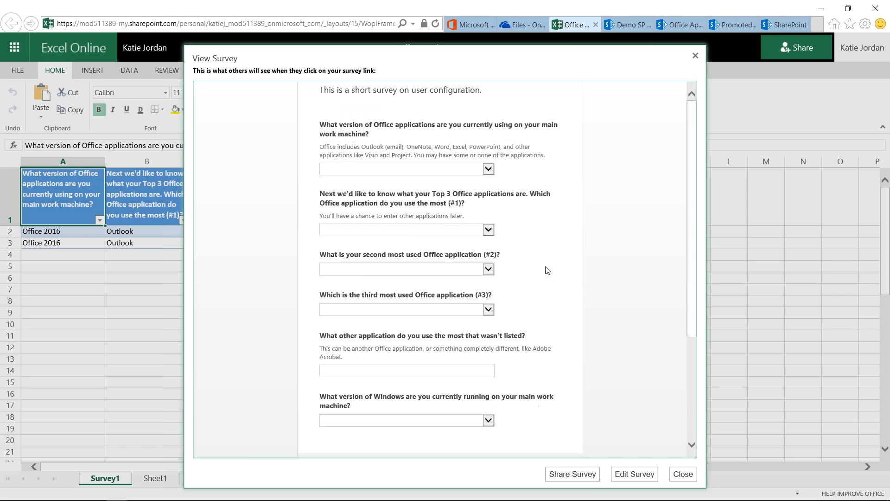
pyautogui.click(460, 316)
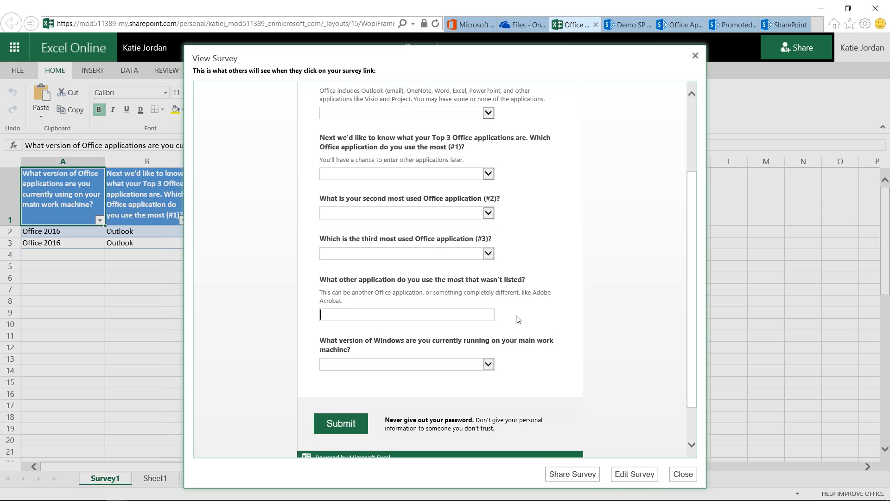
pyautogui.scroll(-2, 394, 346)
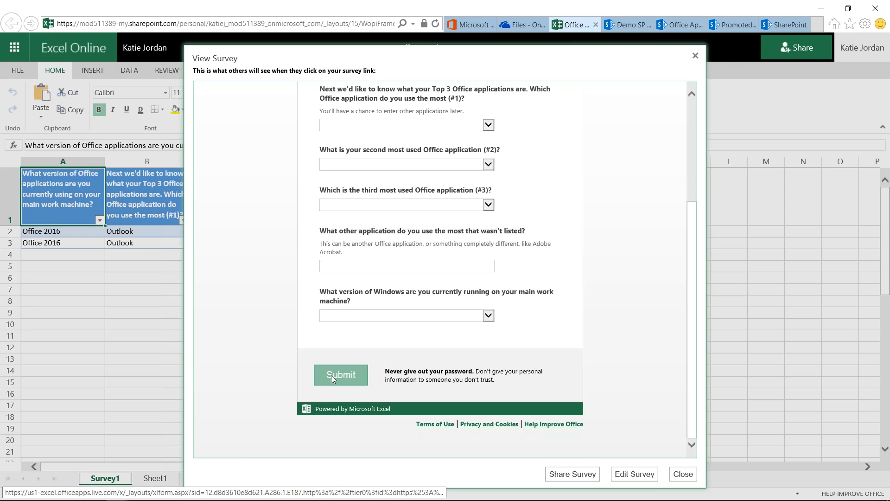
# Display the survey's sharing link, close it and reload the workbook page.
pyautogui.click(578, 476)
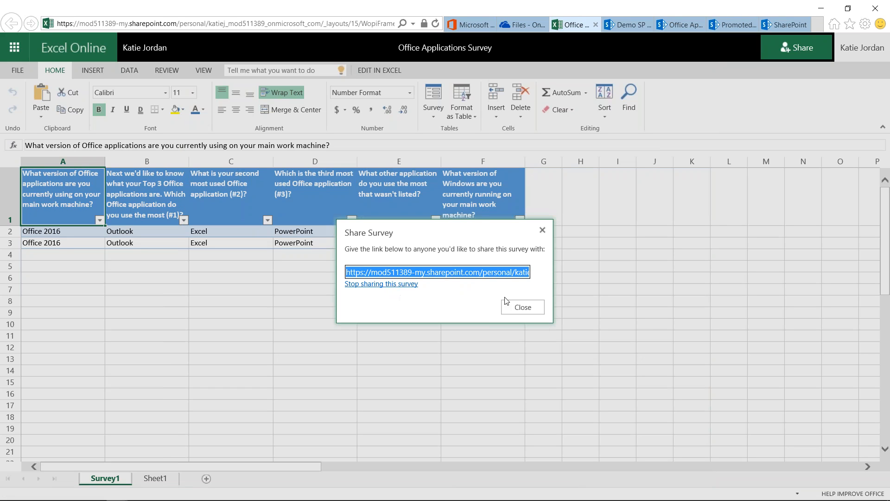
pyautogui.click(523, 307)
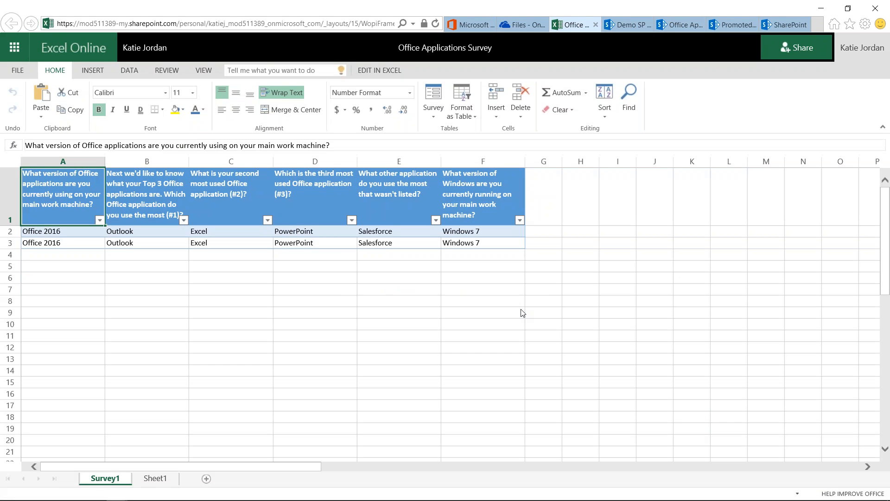
pyautogui.click(434, 116)
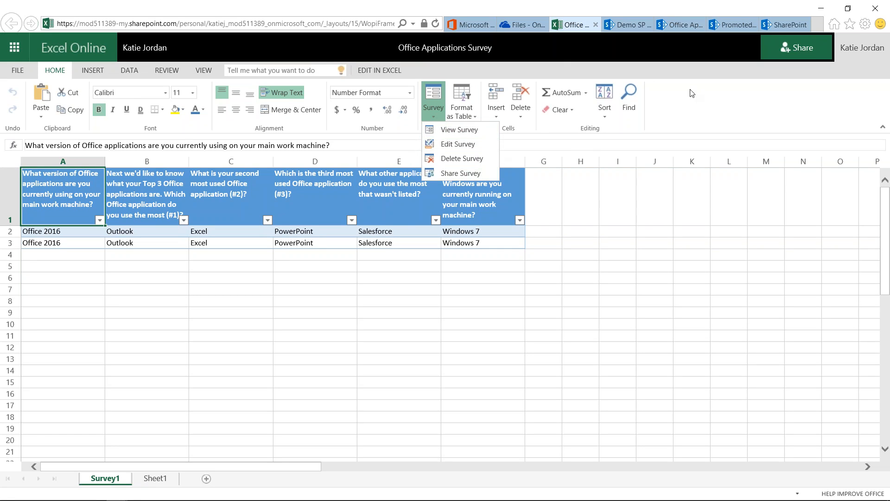
pyautogui.click(700, 101)
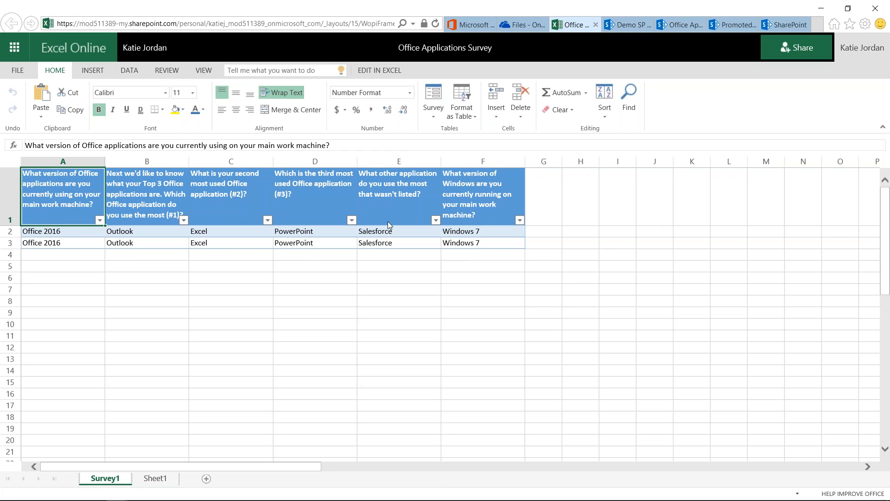
pyautogui.click(437, 23)
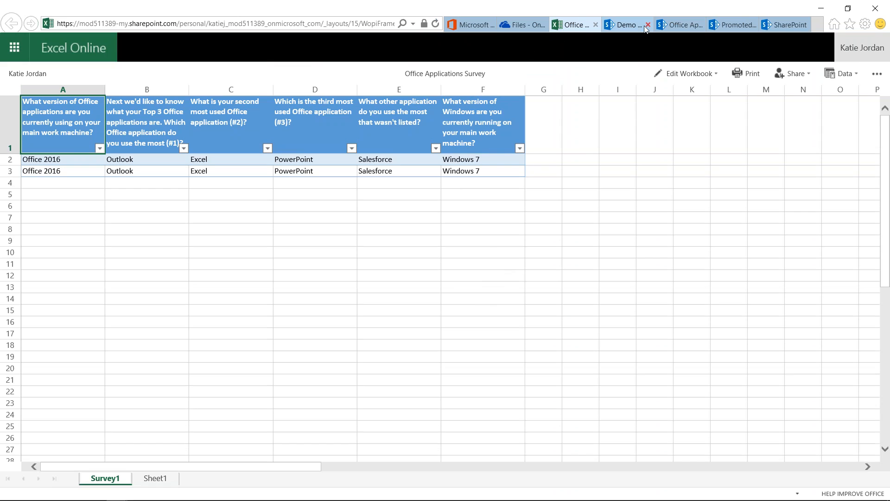
# Create an Excel survey named "Browsers in Use" in the Demo SP Site's Documents library.
pyautogui.click(624, 25)
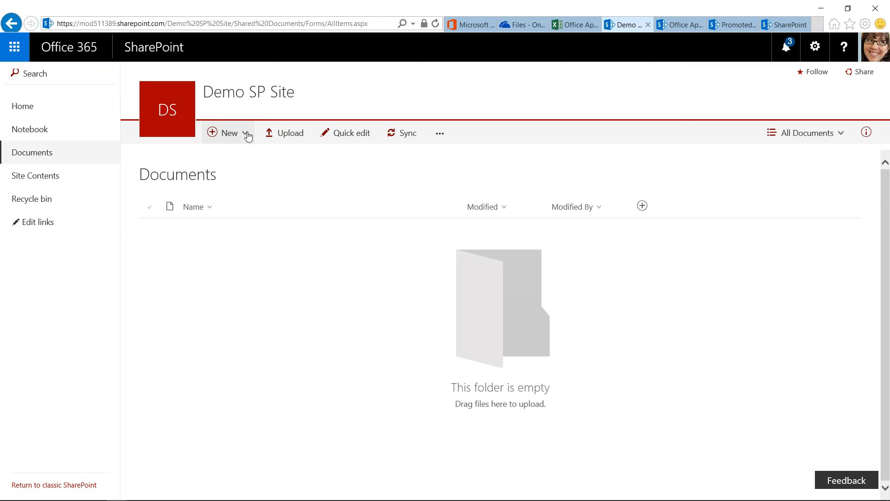
pyautogui.click(244, 133)
pyautogui.click(243, 282)
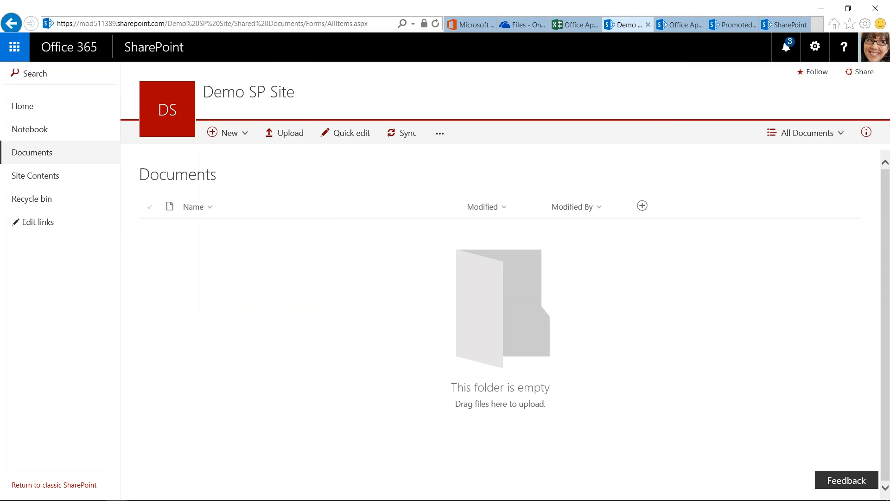
pyautogui.write('Browser')
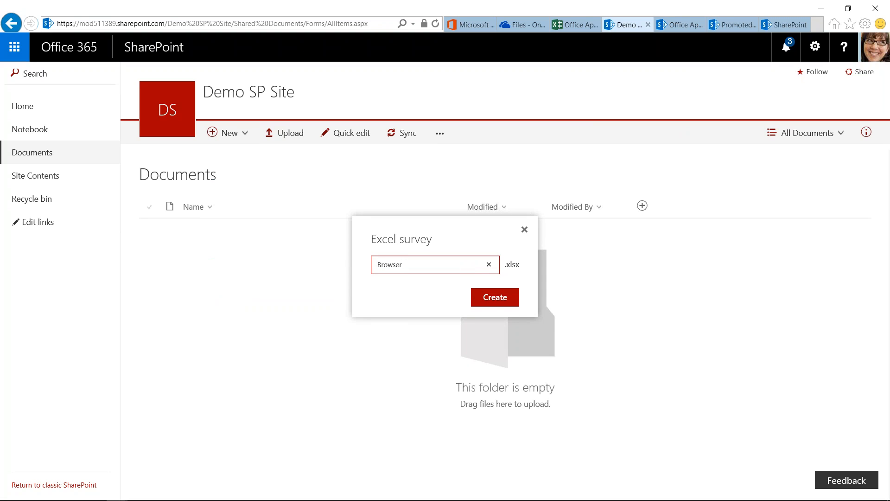
pyautogui.write(' s in Use')
pyautogui.click(494, 299)
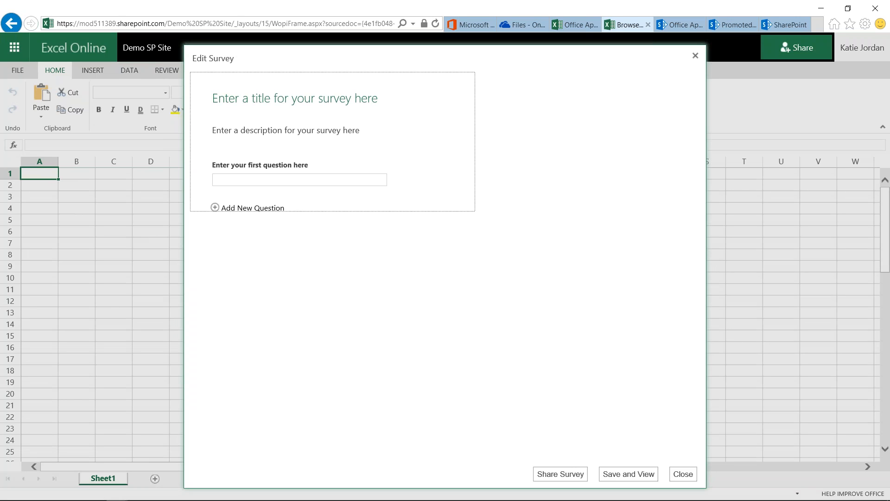
# Set the survey's title to "Browser Choices".
pyautogui.click(335, 112)
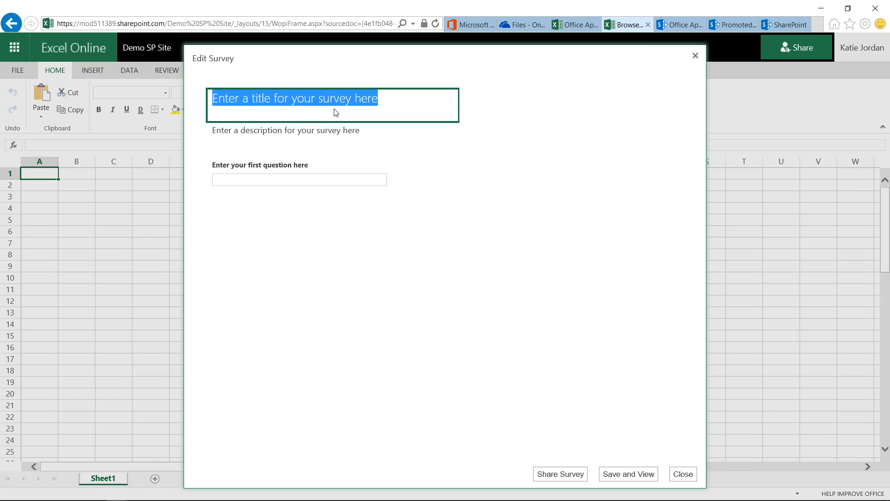
pyautogui.write('Bro')
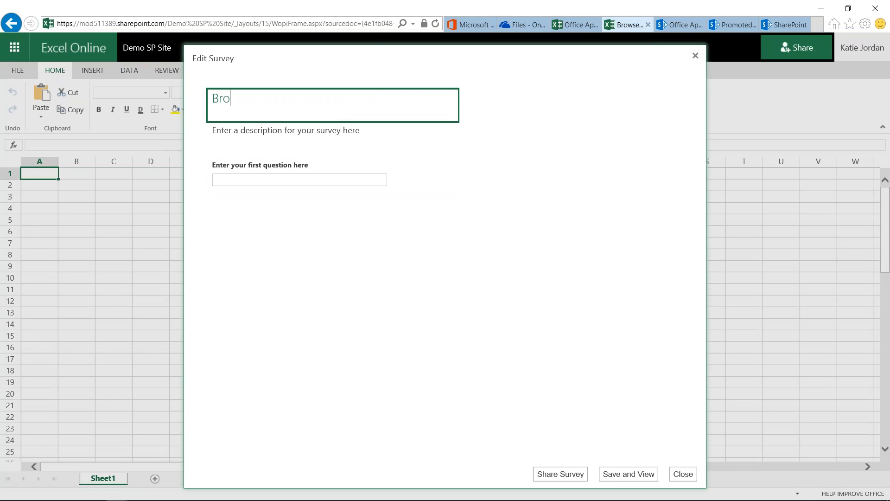
pyautogui.write('wser Choices')
# Set the survey's description to "This survey will ask you about what browsers you use in the office.".
pyautogui.click(304, 132)
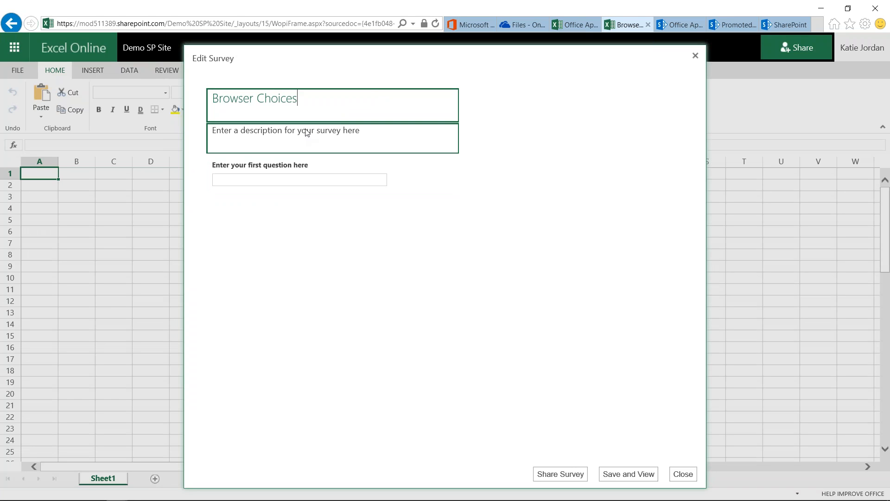
pyautogui.write('This survey ')
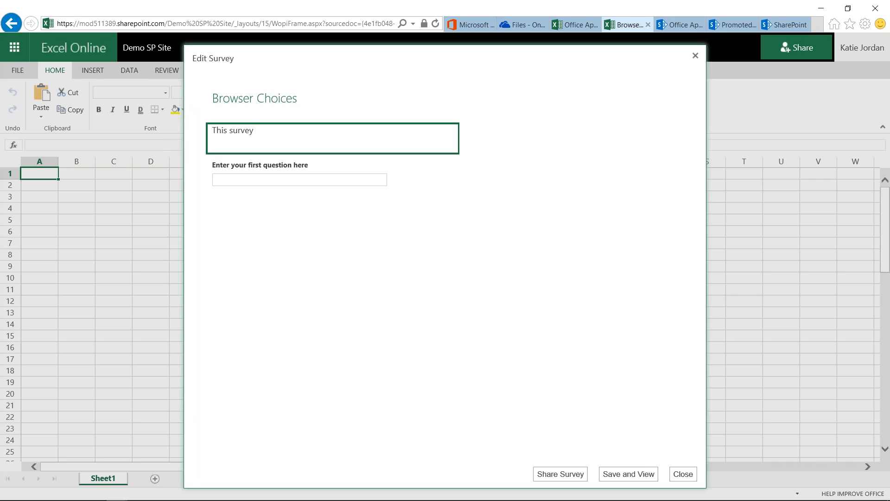
pyautogui.write('will ask you about what brow')
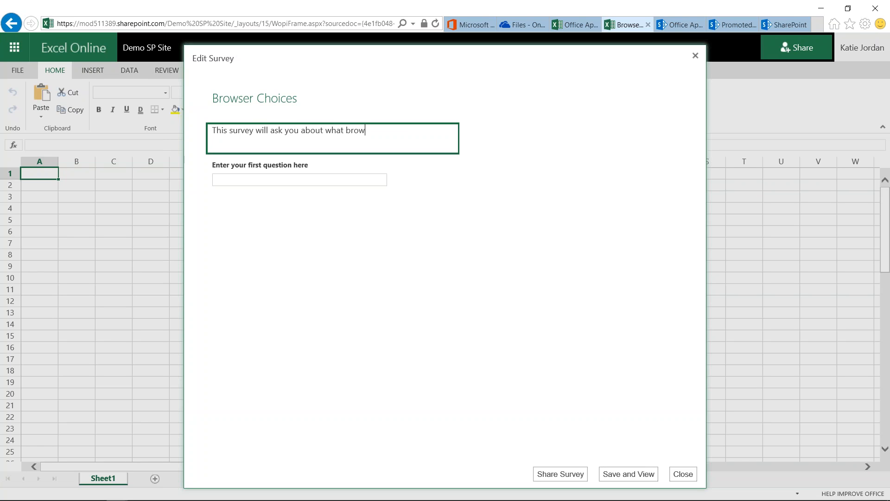
pyautogui.write('sers you use in the office.')
# Set the text of the survey's first question to "What browsers do you use (select all)?".
pyautogui.click(288, 183)
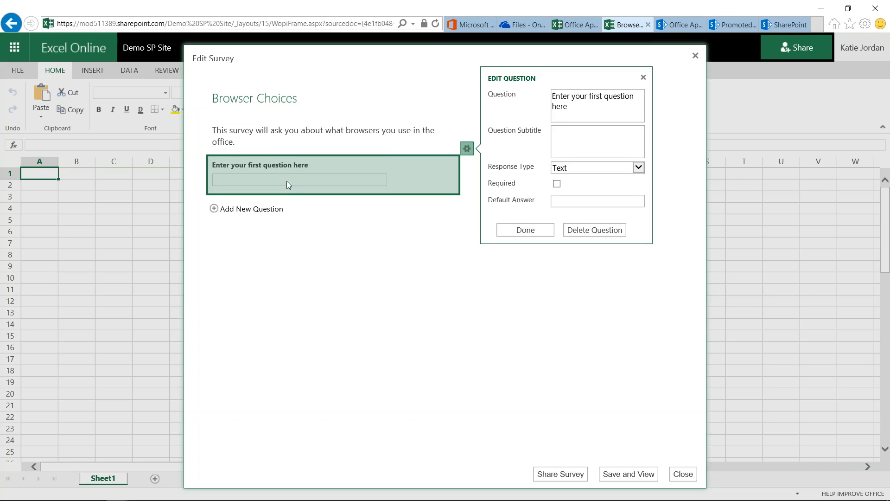
pyautogui.click(566, 96)
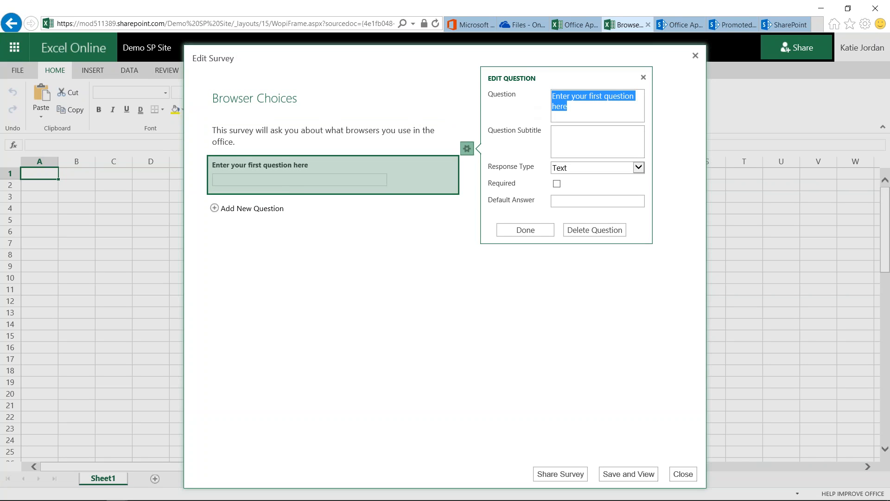
pyautogui.write('What brow')
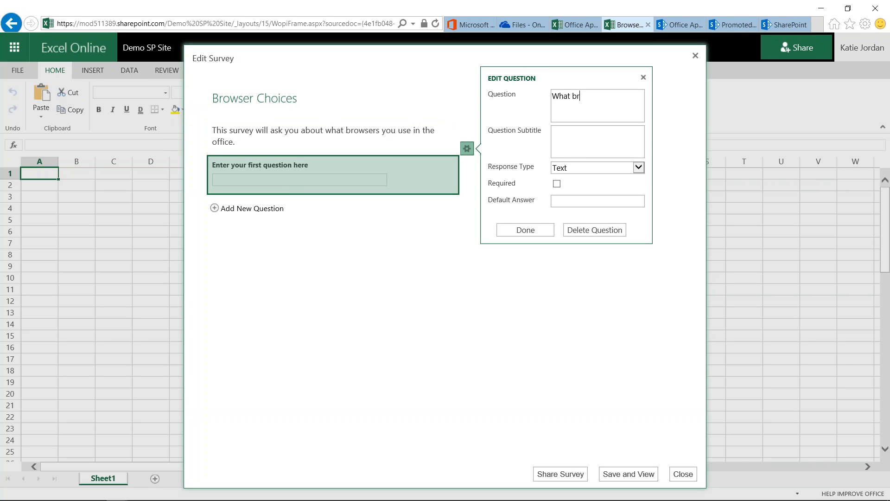
pyautogui.write('do you user')
pyautogui.press('BackSpace')
pyautogui.write('(sle')
pyautogui.write('ec')
pyautogui.press('BackSpace')
pyautogui.press('BackSpace')
pyautogui.press('BackSpace')
pyautogui.press('BackSpace')
pyautogui.write('elect all)?')
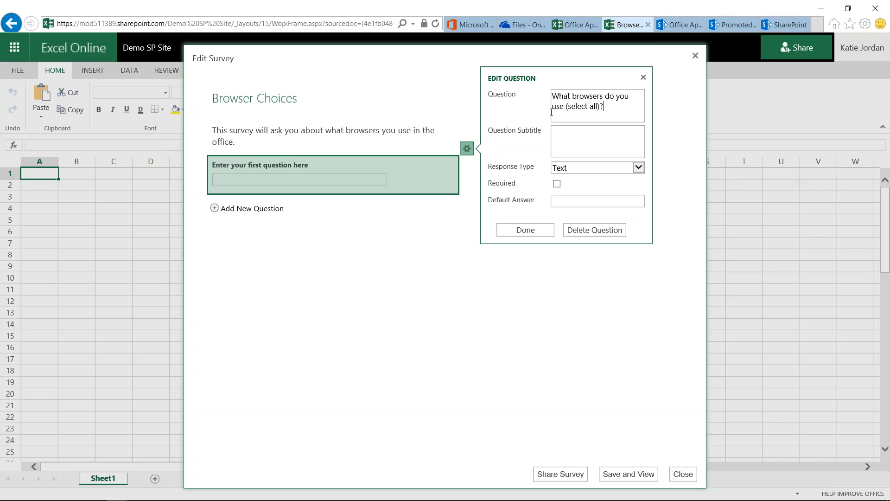
pyautogui.click(583, 137)
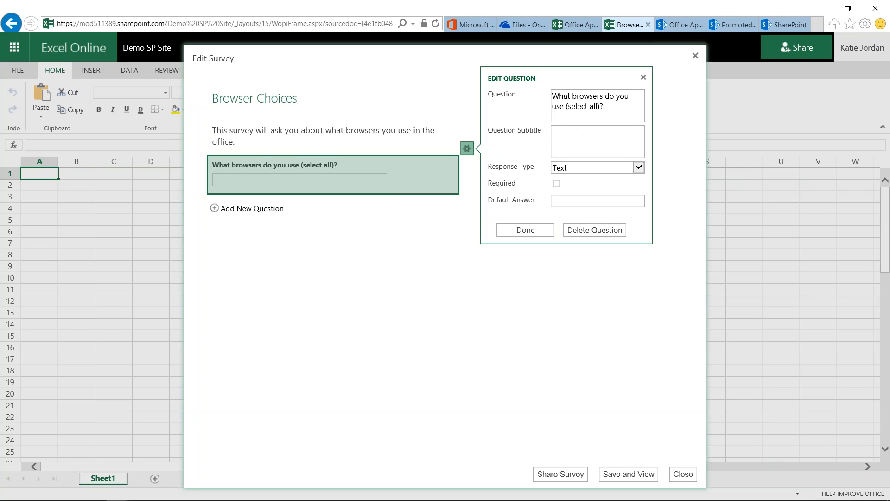
# Make the browser question a Choice response with the options Internet Explorer, Firefox, Chrome, Safari and Edge, one per line.
pyautogui.click(639, 168)
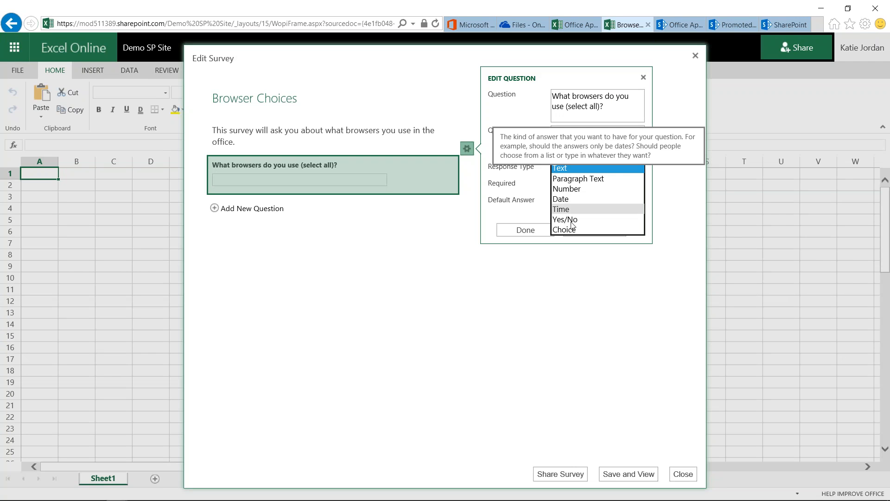
pyautogui.click(571, 230)
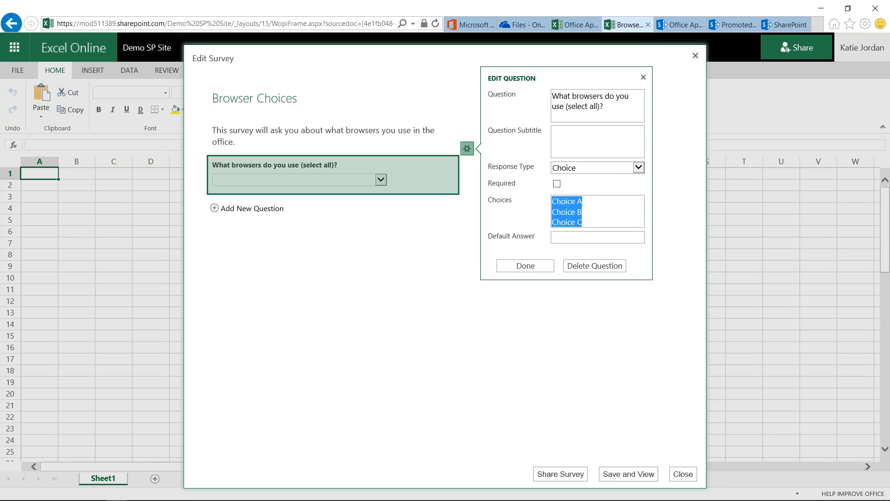
pyautogui.write('Intern')
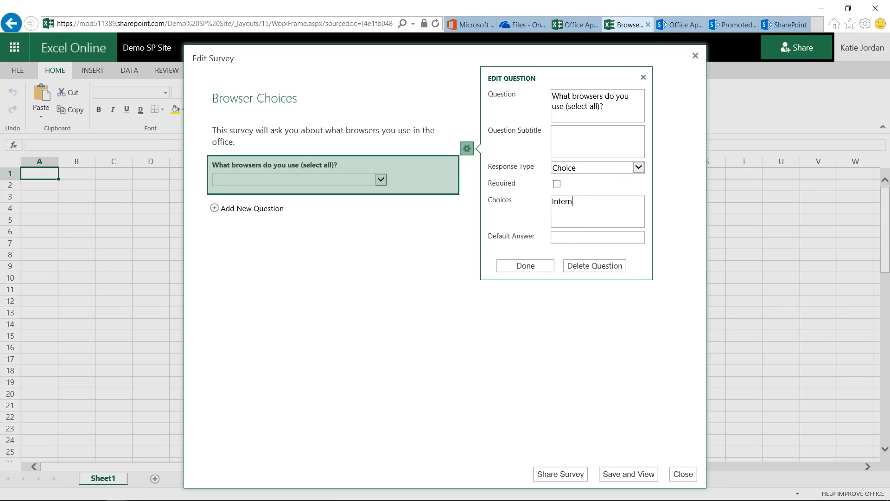
pyautogui.write('et Explorer')
pyautogui.press('Return')
pyautogui.write('Firefox')
pyautogui.press('Return')
pyautogui.write('Chrome')
pyautogui.press('Return')
pyautogui.write('Safari')
pyautogui.press('Return')
pyautogui.write('Edge')
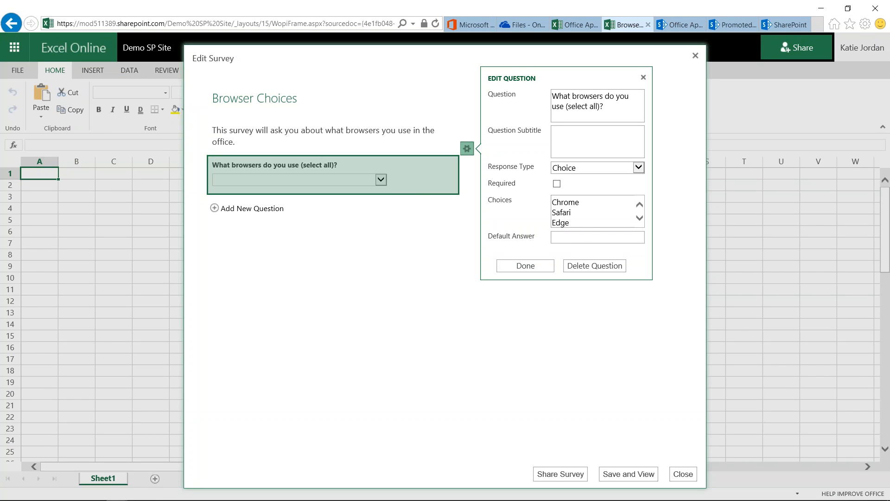
# Save the survey and try out the browser question's answer list in the preview, choosing Firefox as a test answer.
pyautogui.click(538, 267)
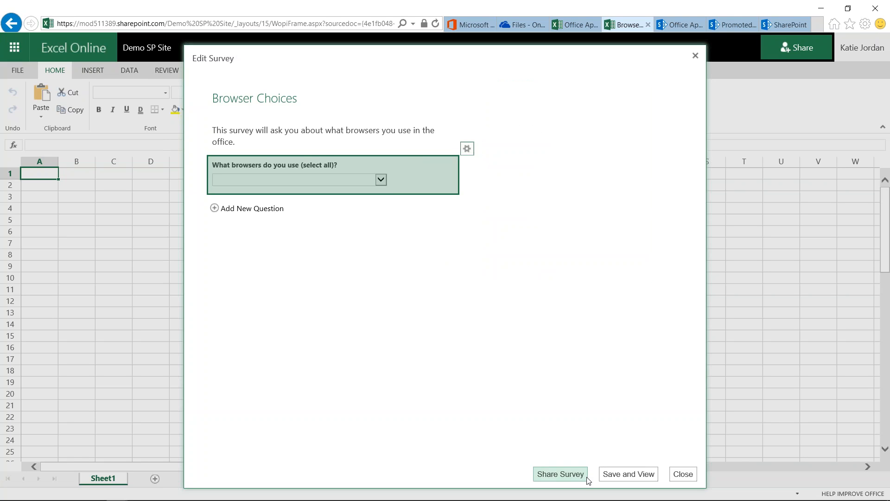
pyautogui.click(616, 478)
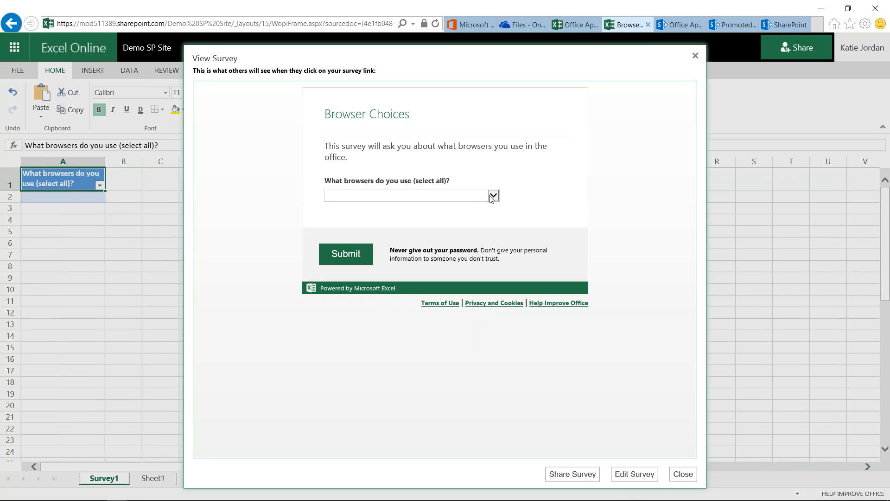
pyautogui.click(493, 195)
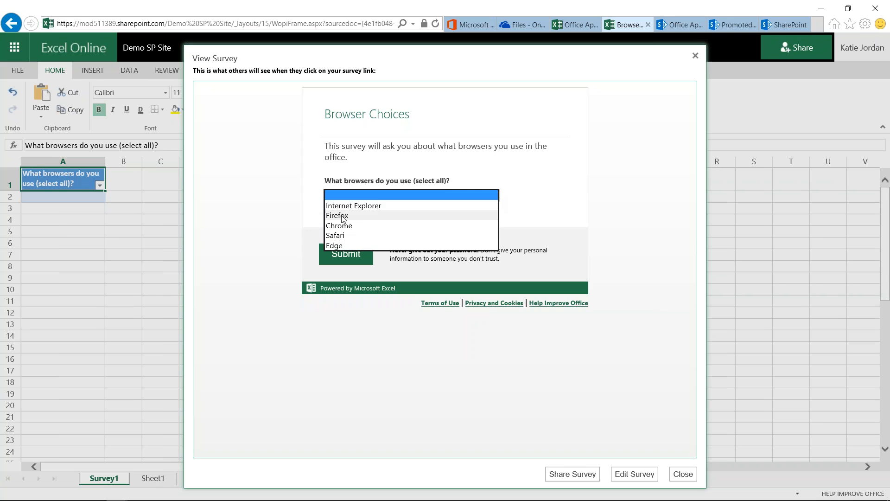
pyautogui.click(385, 216)
pyautogui.click(494, 195)
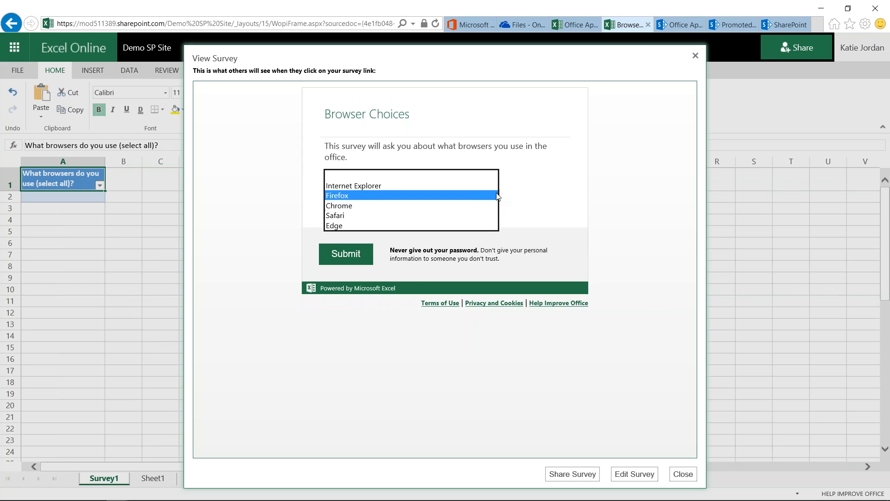
pyautogui.click(348, 204)
pyautogui.click(494, 195)
pyautogui.click(397, 189)
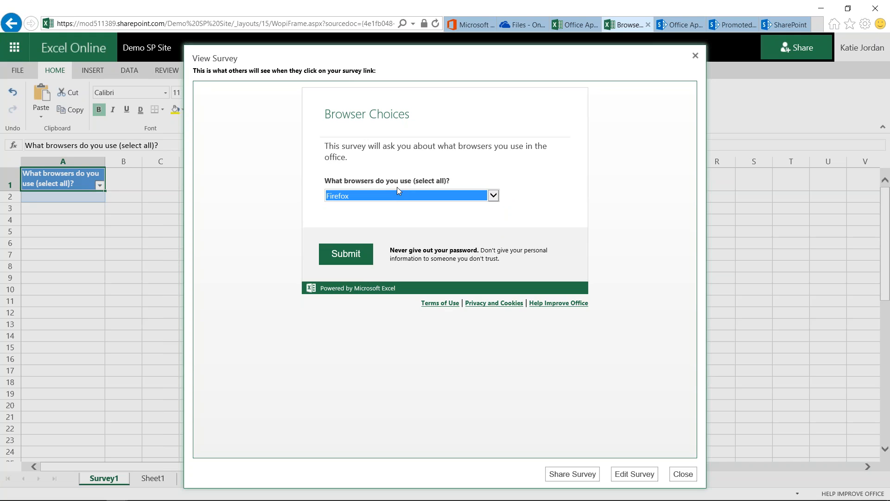
# Reopen the survey for editing and reword the first question as "What browsers do you use the most?".
pyautogui.click(627, 474)
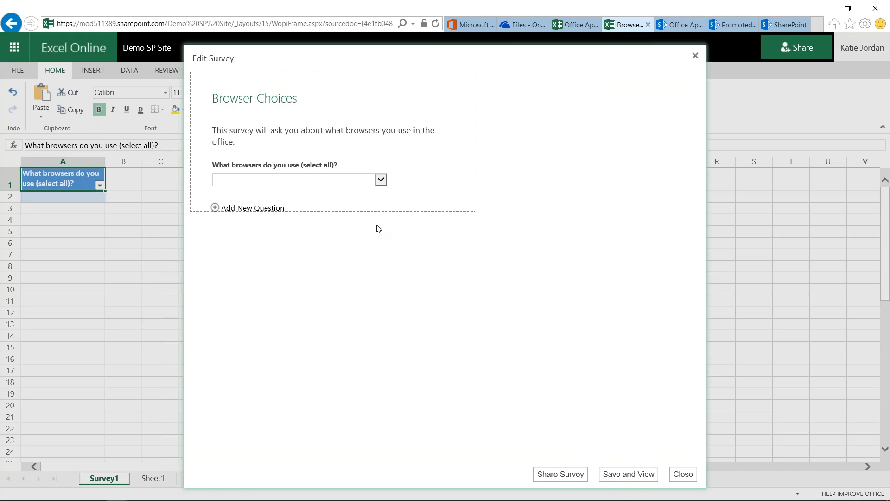
pyautogui.click(409, 165)
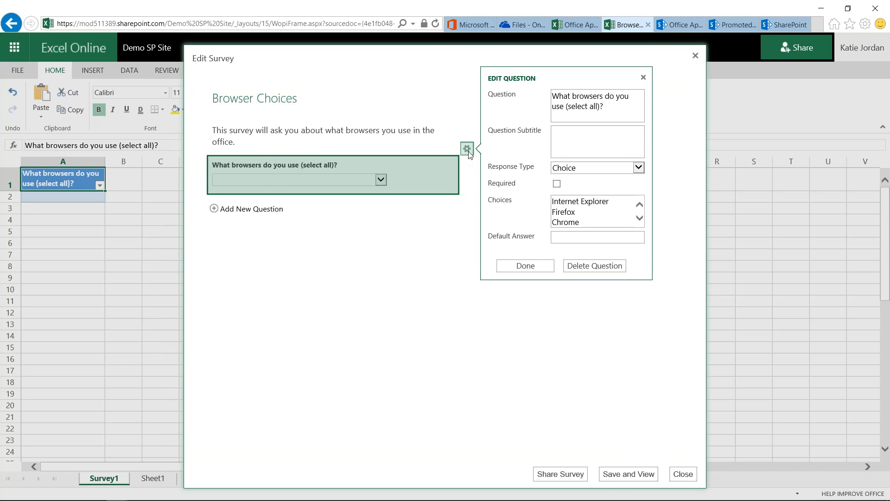
pyautogui.tripleClick(612, 107)
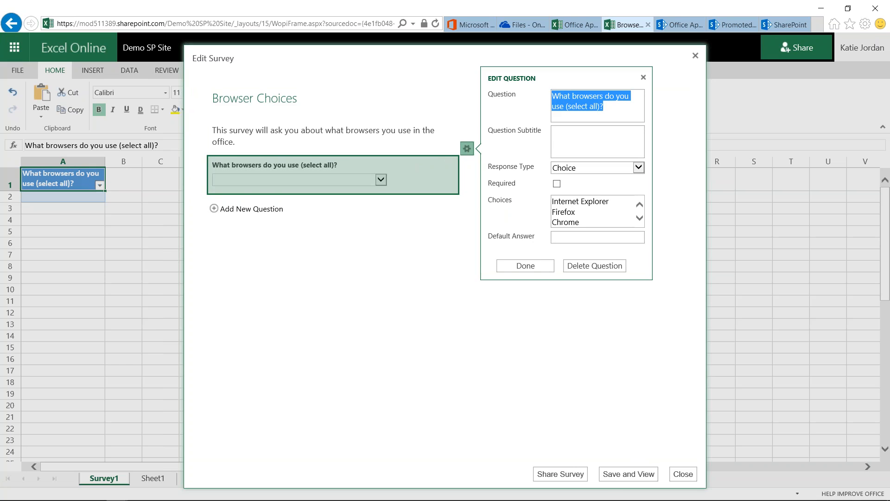
pyautogui.click(611, 107)
pyautogui.press('BackSpace')
pyautogui.press('BackSpace')
pyautogui.press('BackSpace')
pyautogui.press('BackSpace')
pyautogui.press('BackSpace')
pyautogui.press('BackSpace')
pyautogui.press('BackSpace')
pyautogui.press('BackSpace')
pyautogui.press('BackSpace')
pyautogui.press('BackSpace')
pyautogui.press('BackSpace')
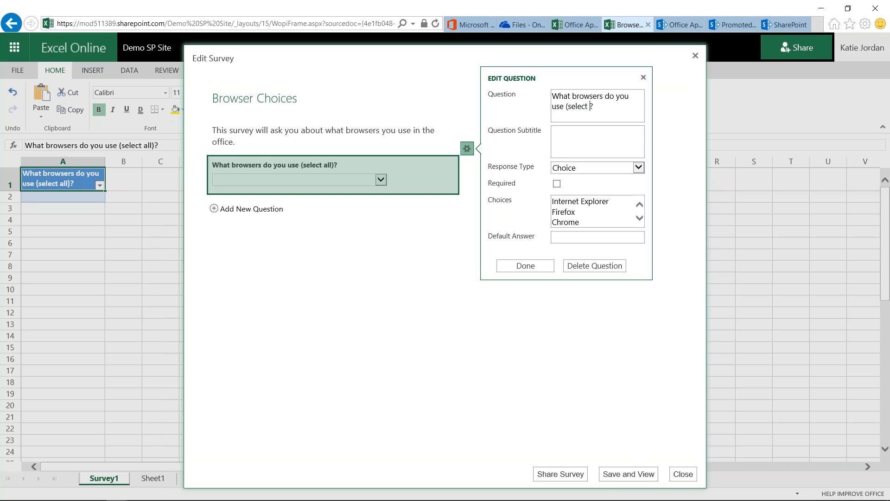
pyautogui.press('BackSpace')
pyautogui.press('BackSpace')
pyautogui.write('the most')
pyautogui.click(539, 270)
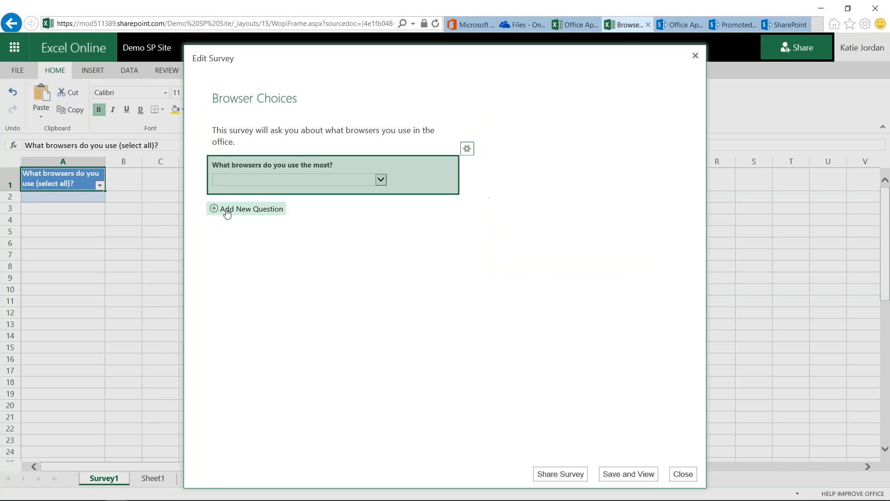
# Add a second question to the survey and draft its text as "What browser do you use".
pyautogui.click(215, 210)
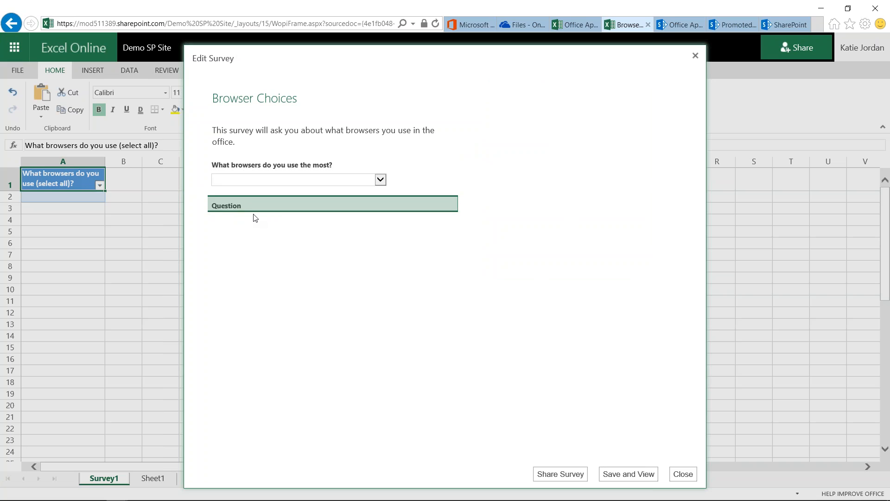
pyautogui.doubleClick(591, 133)
pyautogui.write('What brow')
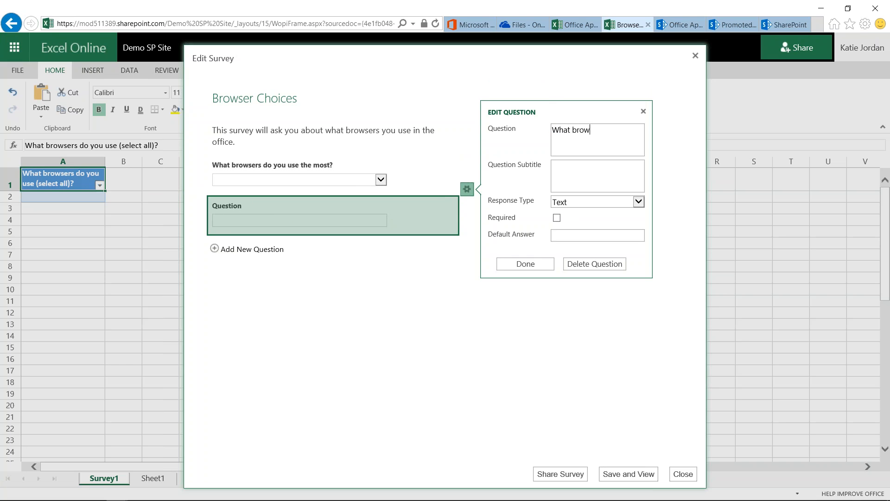
pyautogui.write('ser do you use What')
# Replace the second question's text with "What is your second most used browser?".
pyautogui.hotkey('ctrl', 'a')
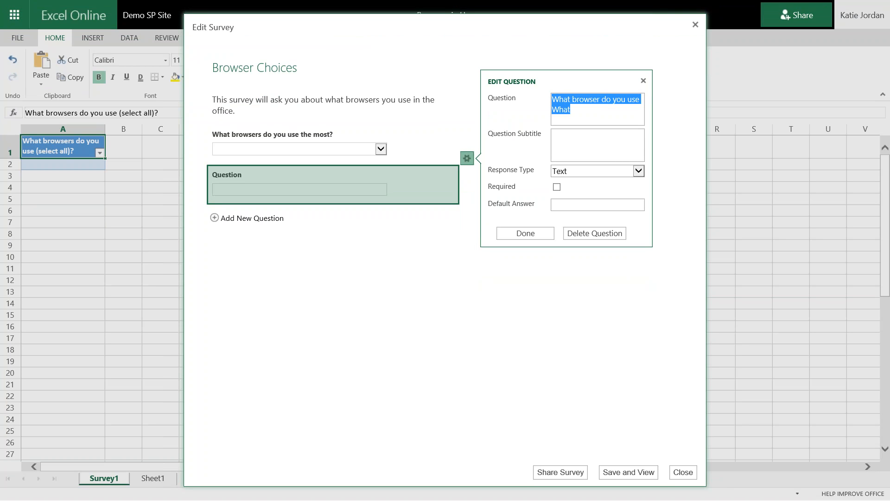
pyautogui.write('What is y')
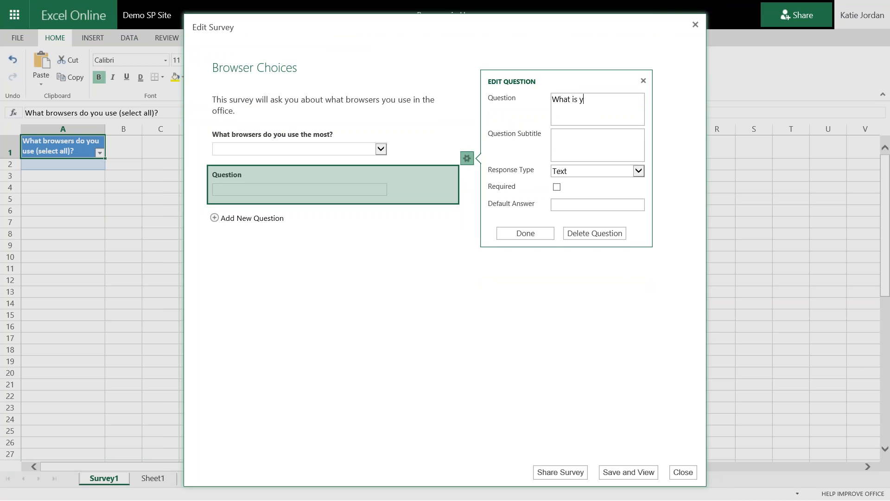
pyautogui.write('our second most used browser')
pyautogui.press('Tab')
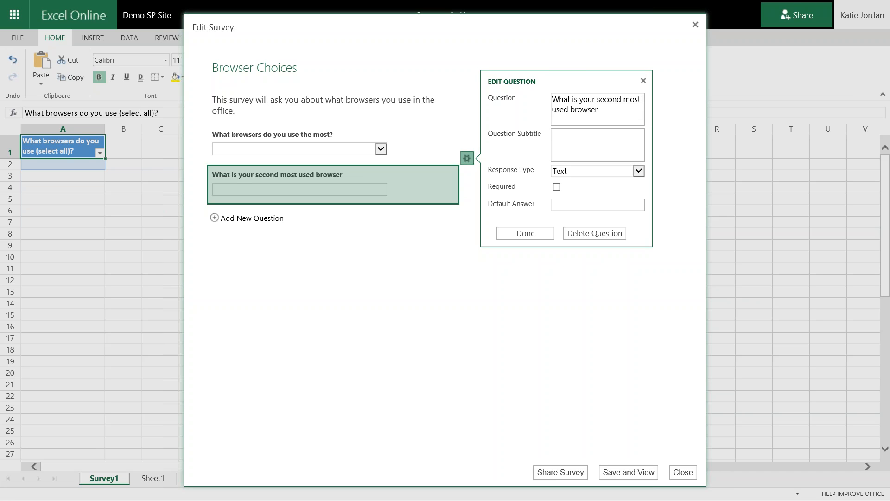
pyautogui.hotkey('shift', 'Tab')
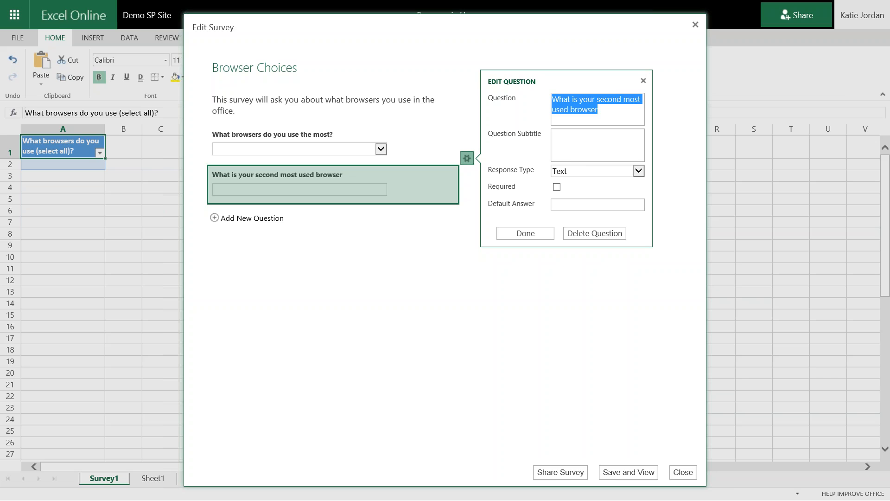
pyautogui.press('End')
pyautogui.write('?')
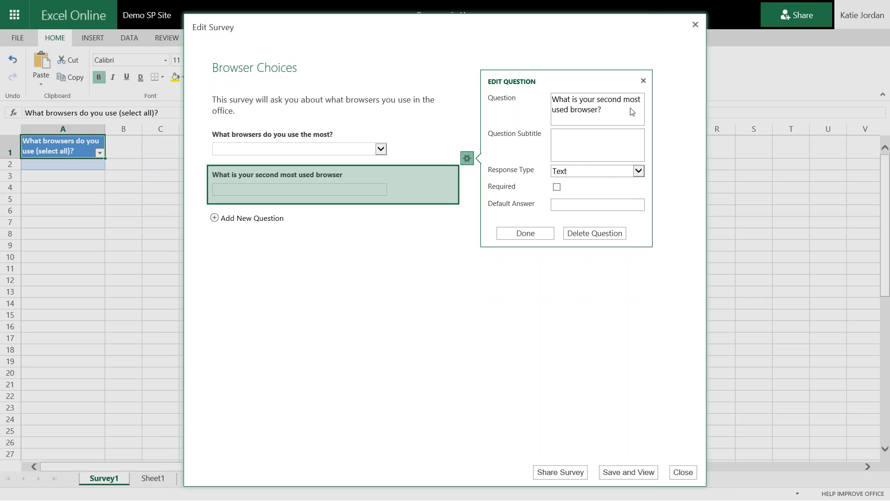
# Make the second question a Choice response with the options IE, FF, Chrome, Safari and Edge, one per line.
pyautogui.click(591, 171)
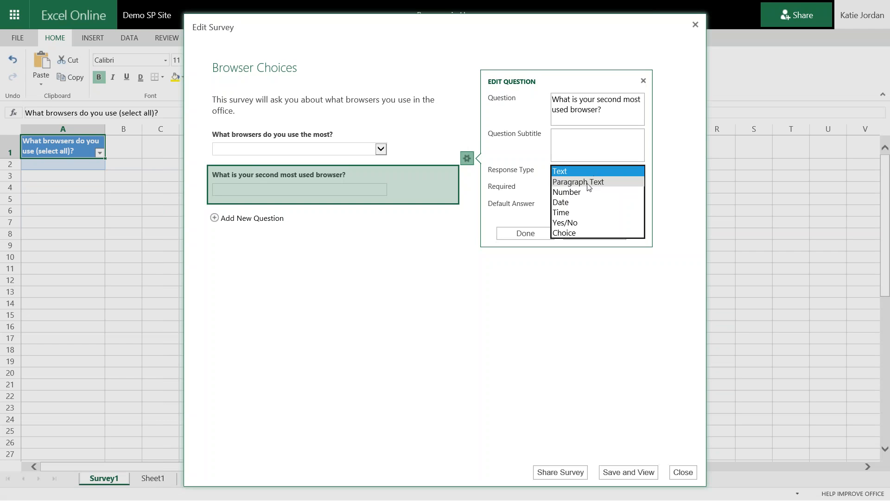
pyautogui.click(567, 233)
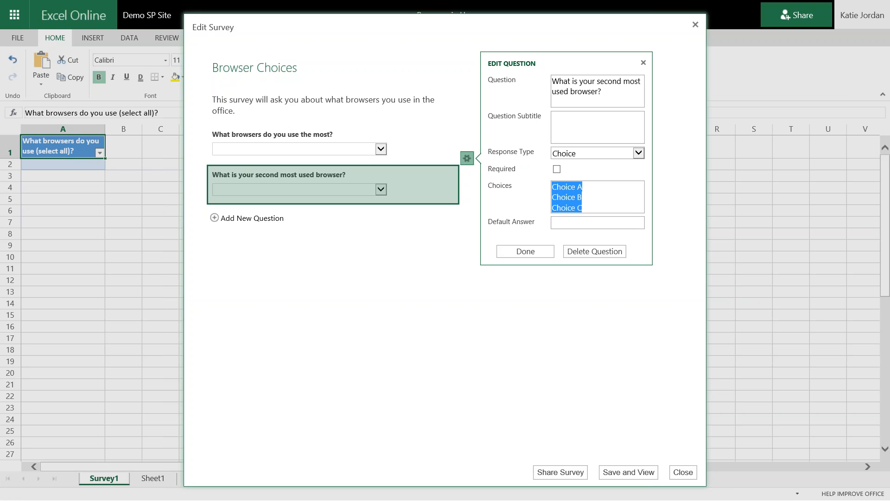
pyautogui.write('Inte')
pyautogui.press('BackSpace')
pyautogui.press('BackSpace')
pyautogui.press('BackSpace')
pyautogui.write('E')
pyautogui.press('Return')
pyautogui.write('FF')
pyautogui.press('Return')
pyautogui.write('C')
pyautogui.write('h')
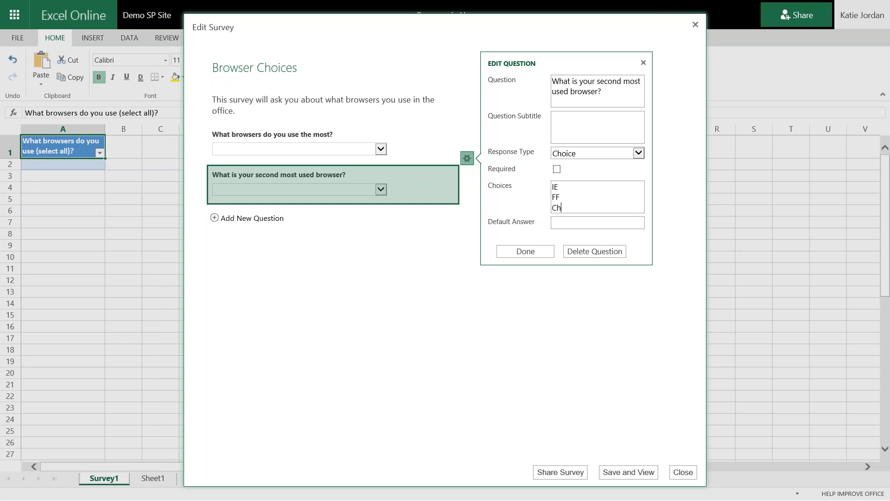
pyautogui.write('rome')
pyautogui.press('Return')
pyautogui.write('Safari')
pyautogui.press('Return')
pyautogui.write('Edge')
pyautogui.click(527, 253)
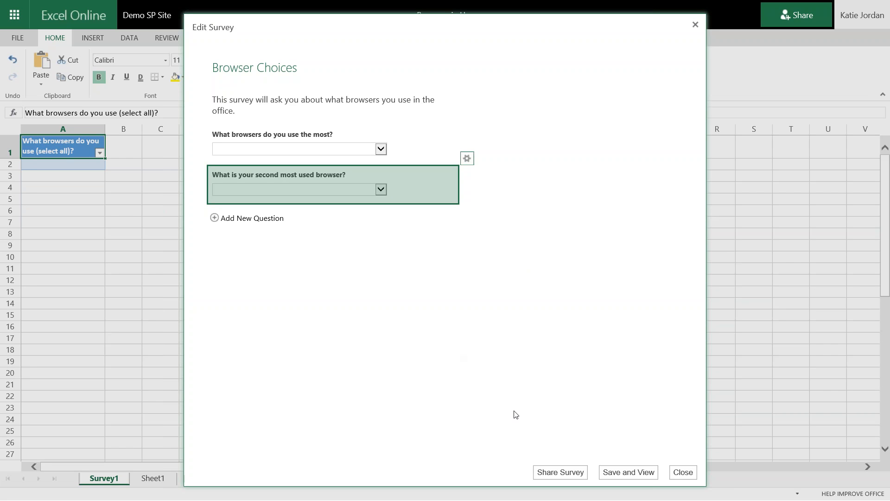
# Save and preview the two-question survey, and look over the survey commands available in the worksheet.
pyautogui.click(647, 472)
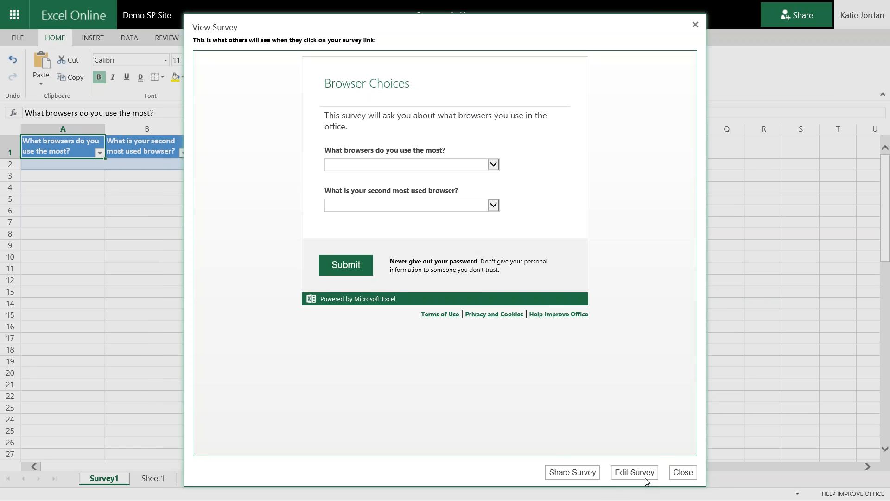
pyautogui.click(684, 474)
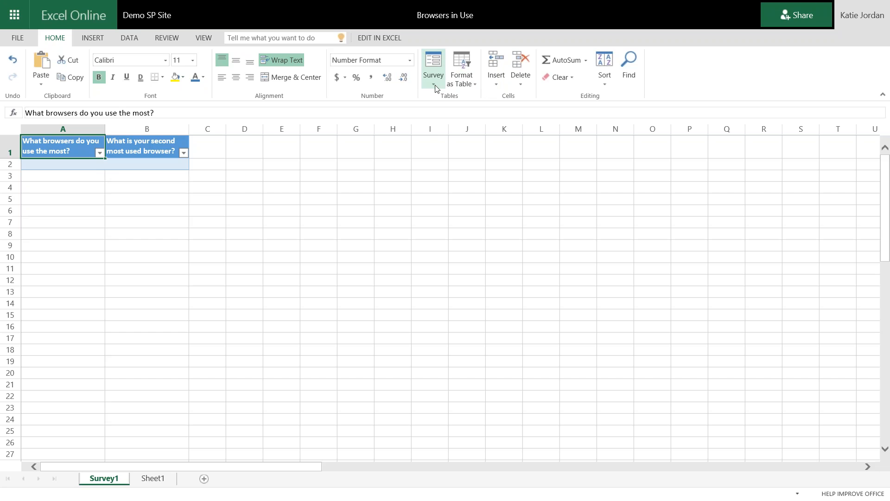
pyautogui.click(433, 69)
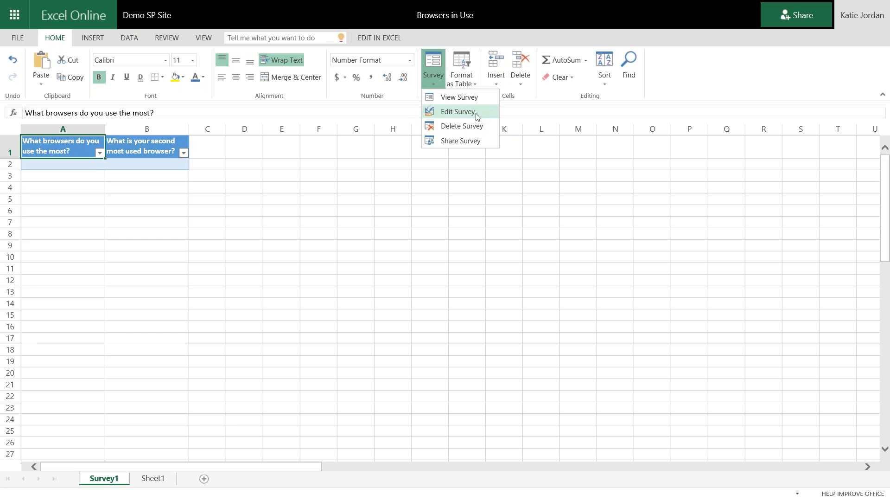
pyautogui.click(721, 77)
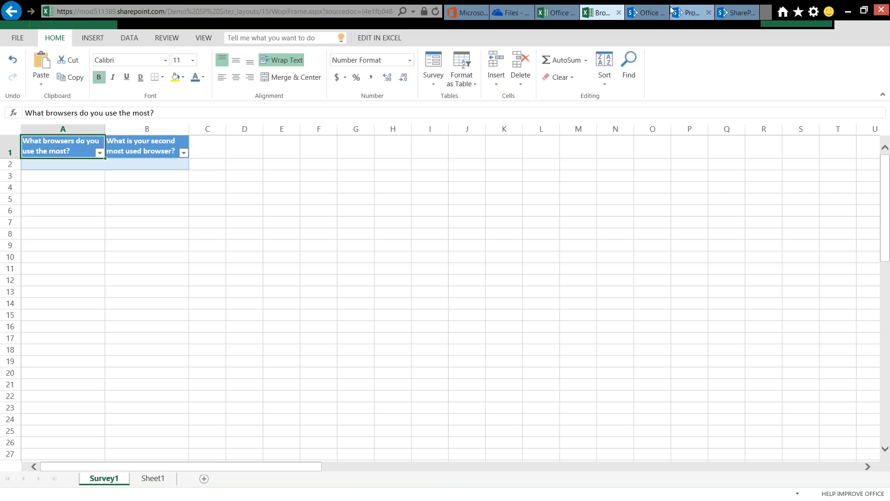
# View the survey tiles on the site's PromotedLinks page and return to the Browsers in Use workbook.
pyautogui.click(700, 10)
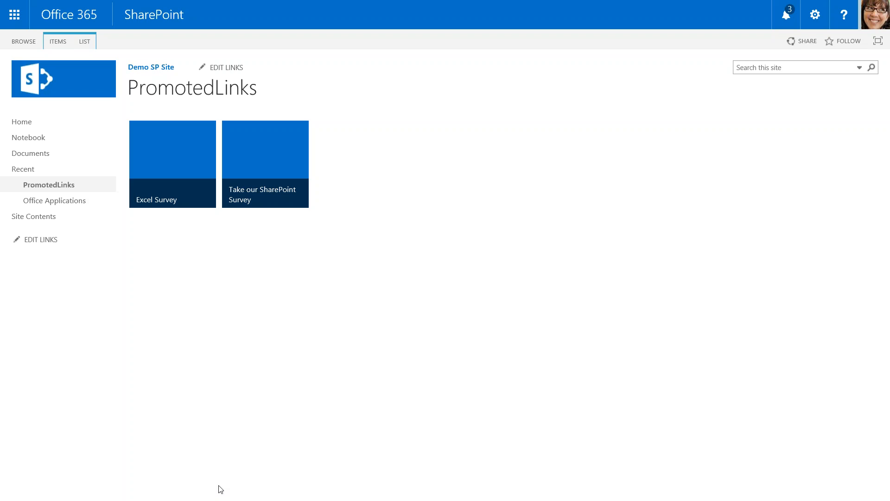
pyautogui.moveTo(297, 4)
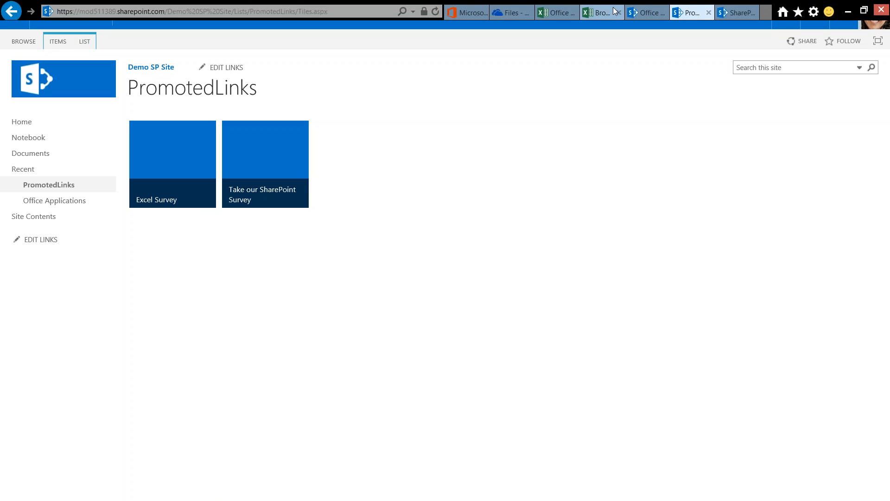
pyautogui.click(598, 12)
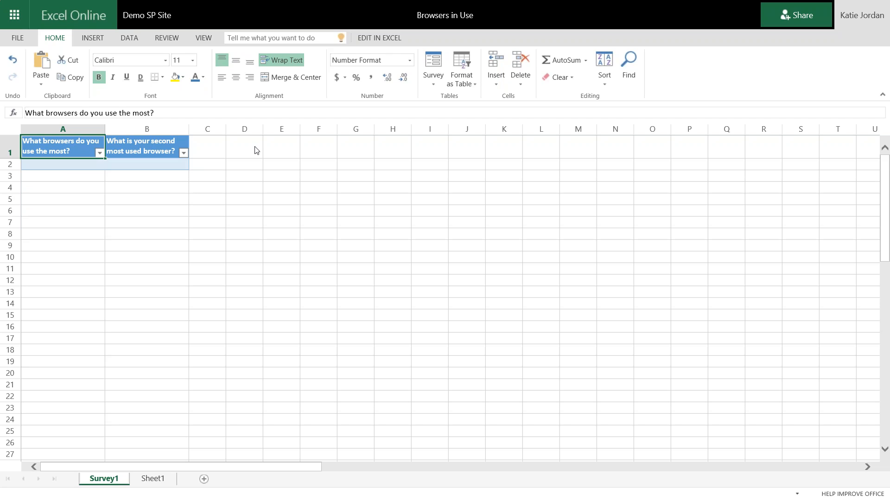
# Switch to the slide presentation and advance to the "SharePoint Surveys" slide.
pyautogui.hotkey('alt', 'Tab')
pyautogui.hotkey('alt', 'Tab')
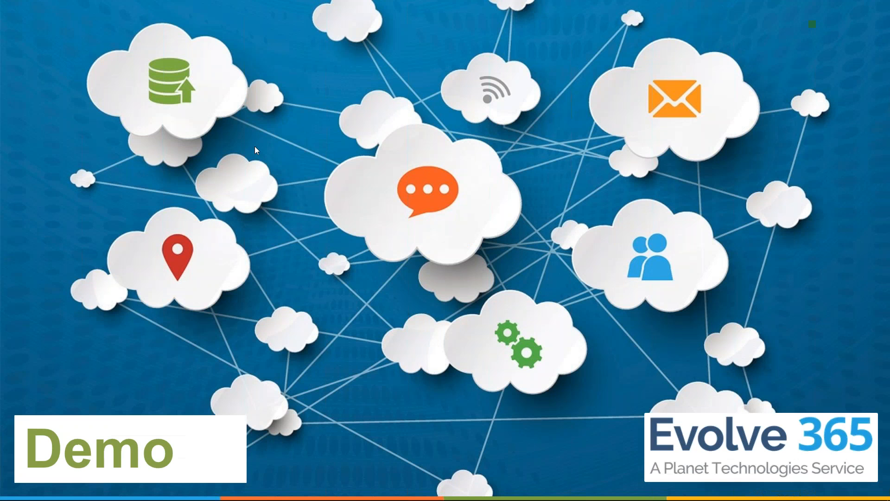
pyautogui.press('Right')
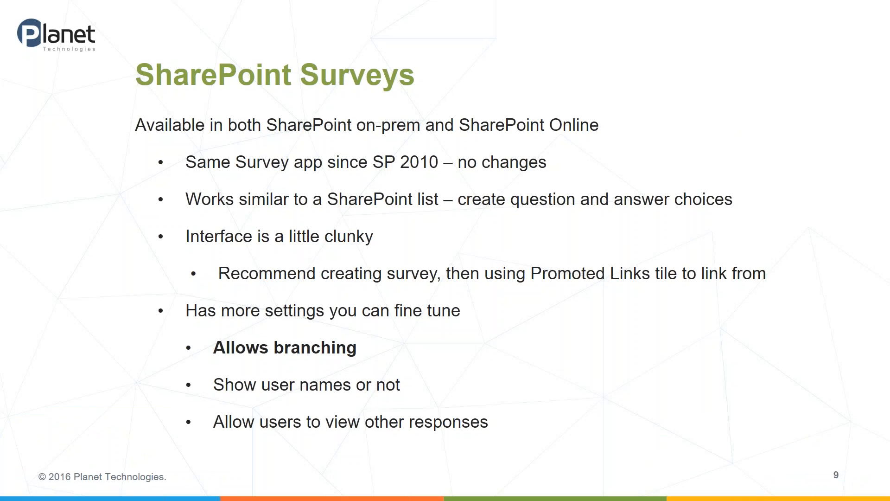
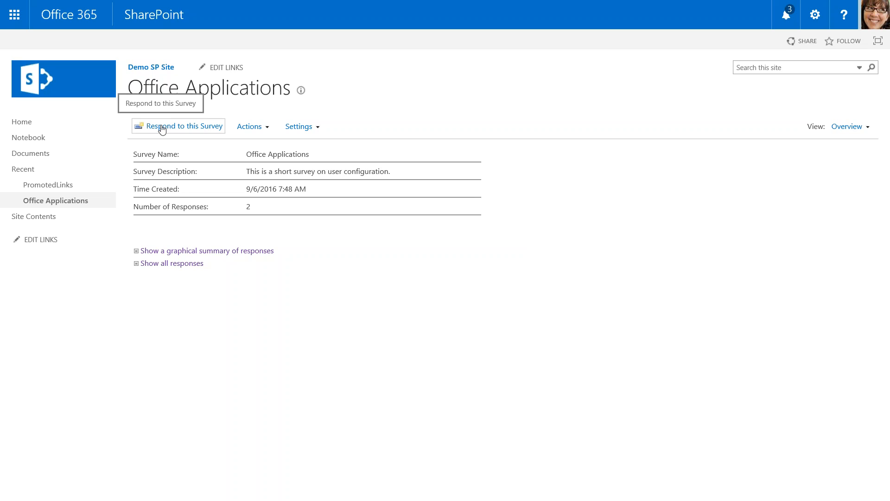
# Open the response form of the Office Applications survey, review its questions from start to end, and return to the survey overview.
pyautogui.click(162, 130)
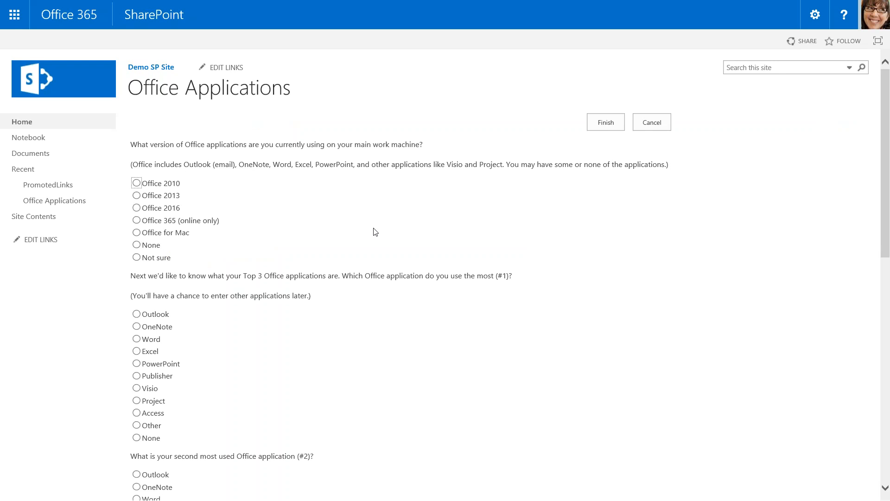
pyautogui.scroll(-10, 375, 231)
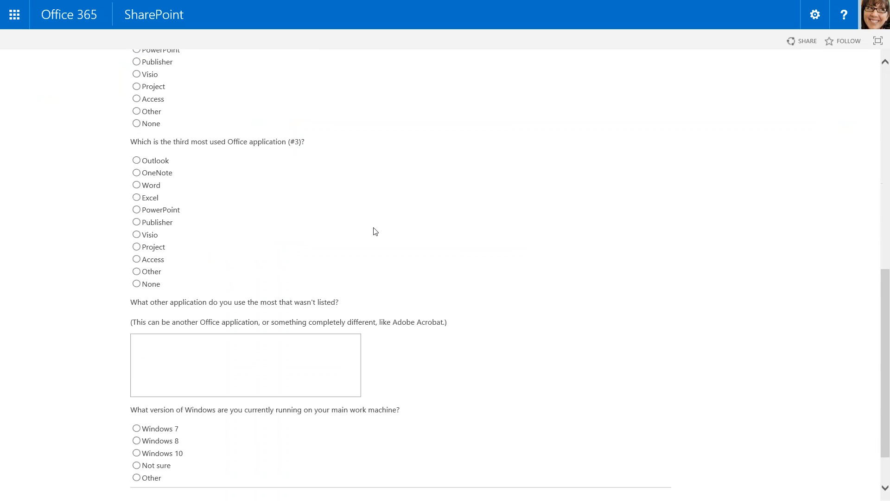
pyautogui.scroll(-1, 375, 232)
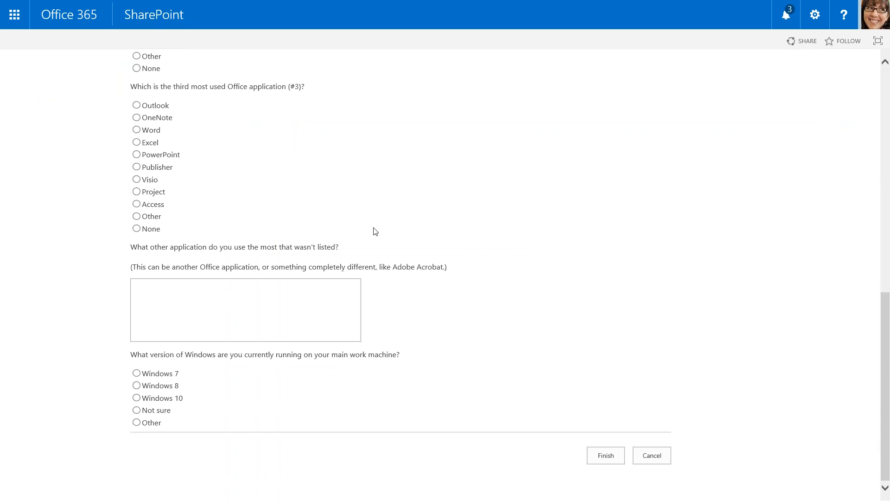
pyautogui.scroll(11, 375, 231)
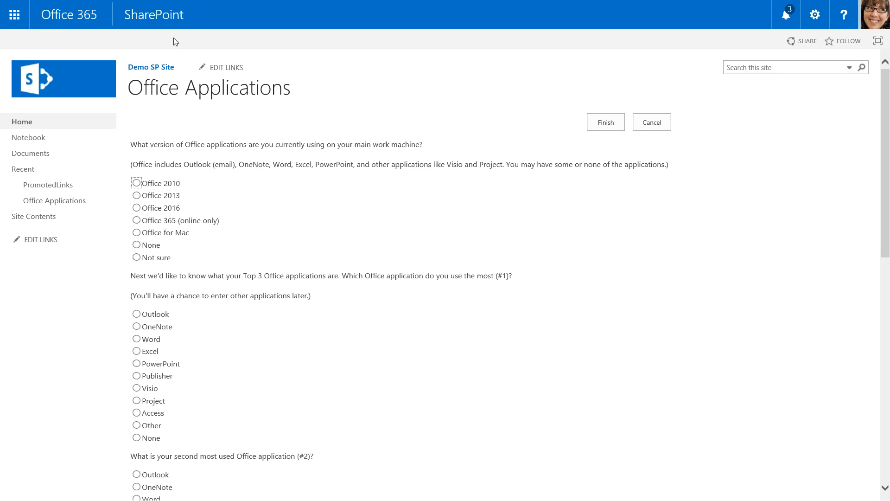
pyautogui.scroll(-9, 605, 213)
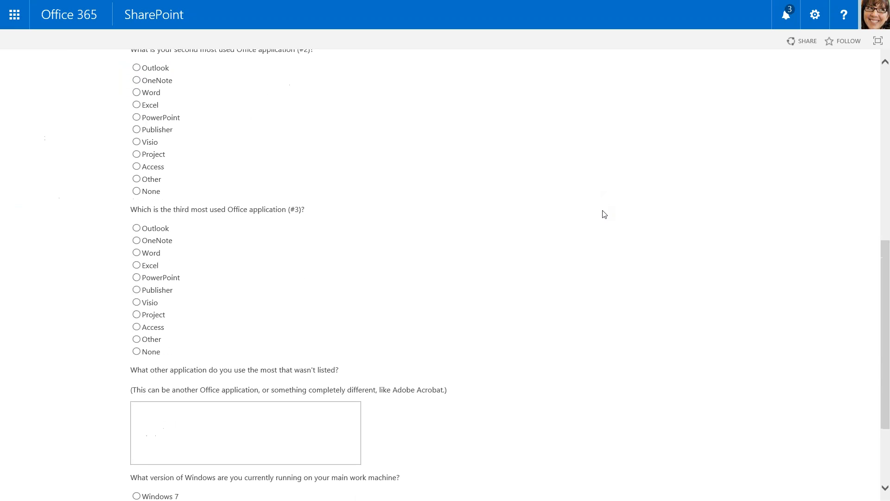
pyautogui.scroll(9, 604, 214)
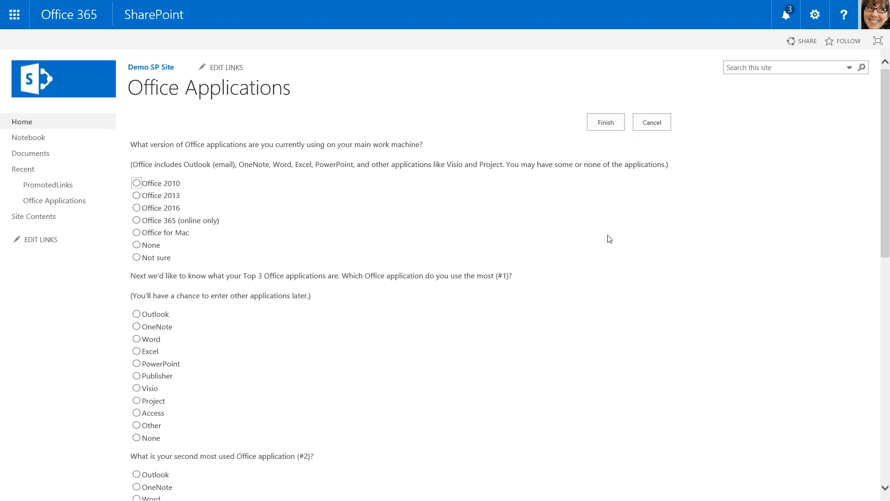
pyautogui.scroll(-12, 608, 279)
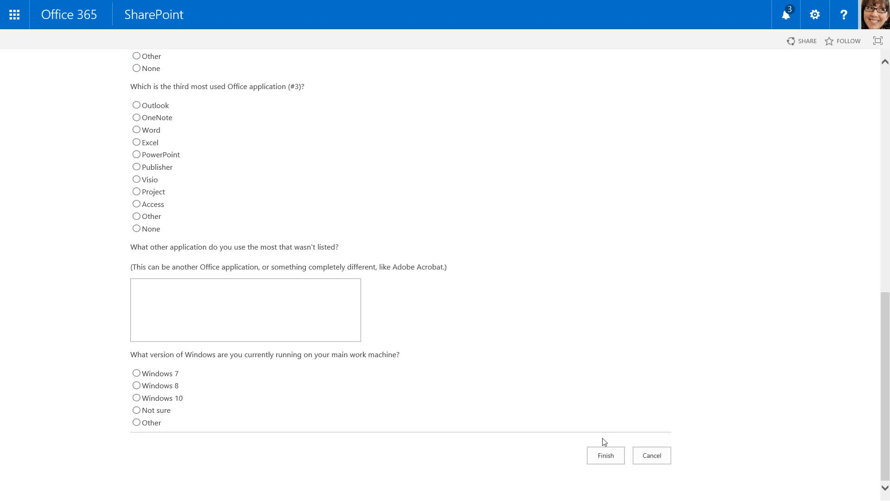
pyautogui.click(606, 456)
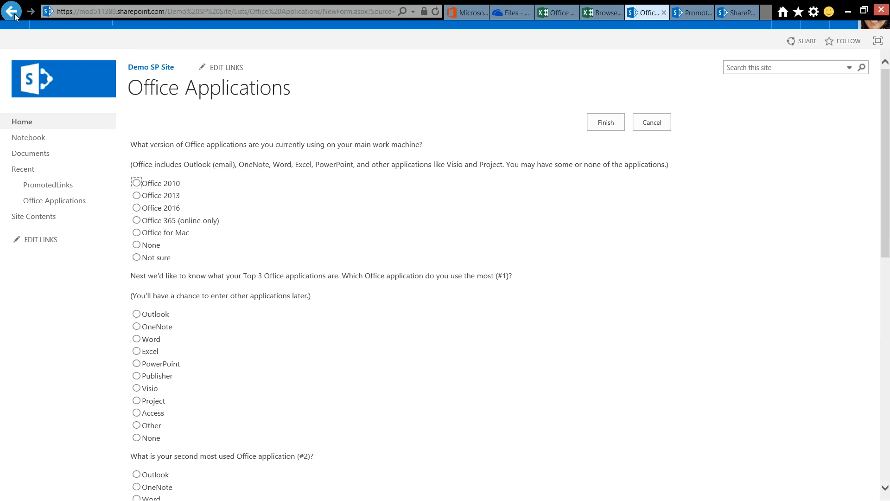
pyautogui.click(12, 11)
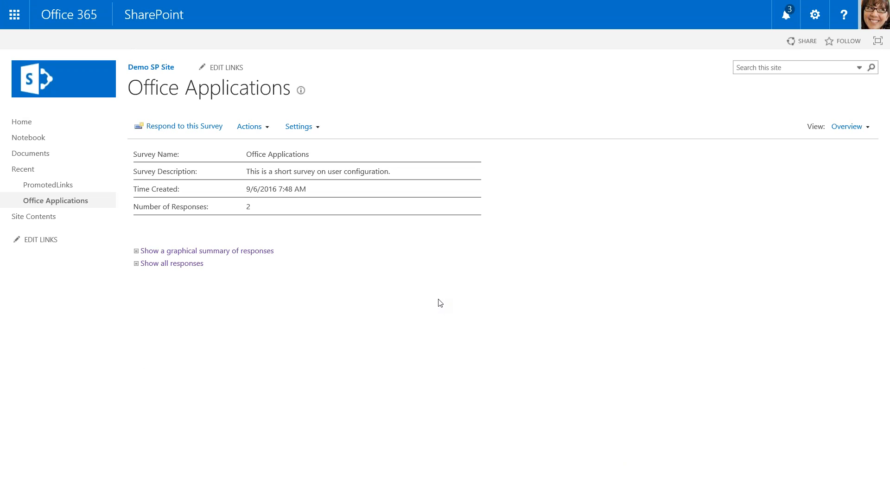
# Look over the actions and settings commands available for the Office Applications survey.
pyautogui.click(268, 128)
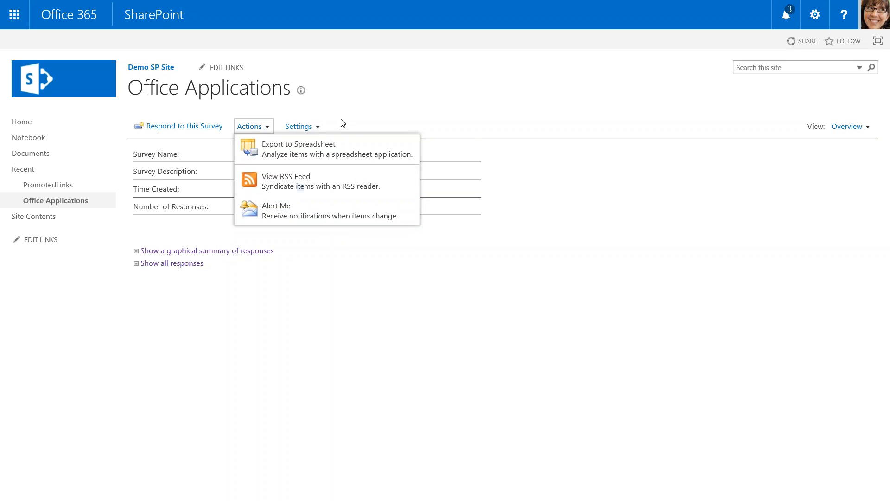
pyautogui.click(319, 126)
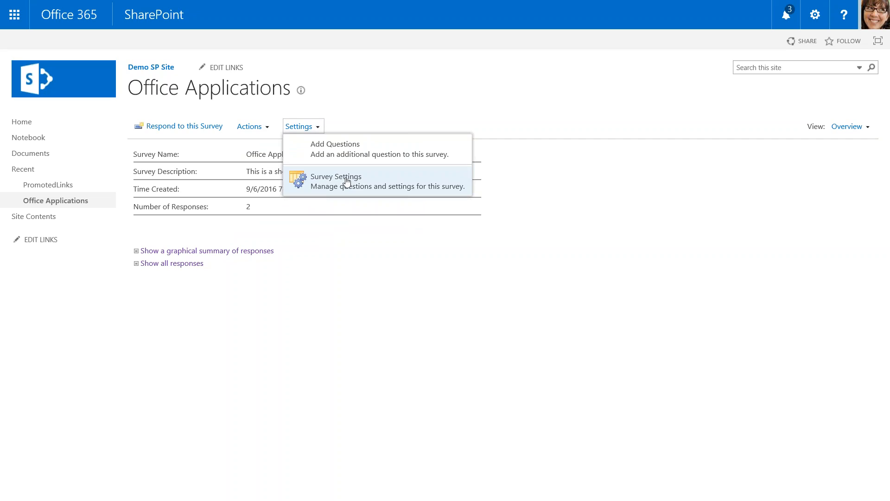
pyautogui.click(407, 272)
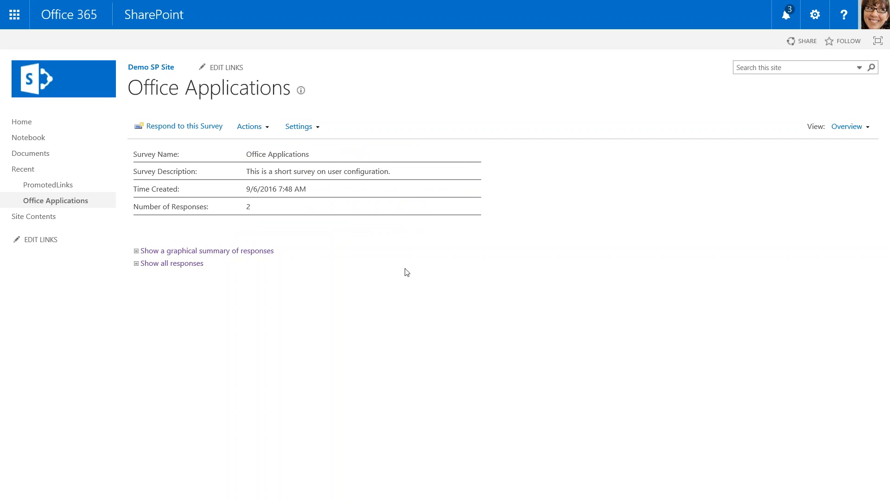
# View the graphical summary of responses for all survey questions and return to the survey overview.
pyautogui.click(148, 254)
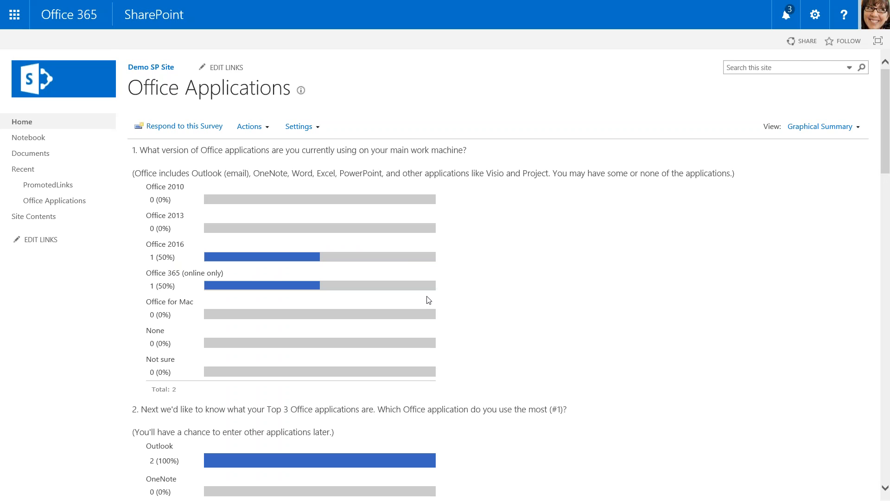
pyautogui.scroll(-15, 428, 299)
pyautogui.scroll(-12, 428, 299)
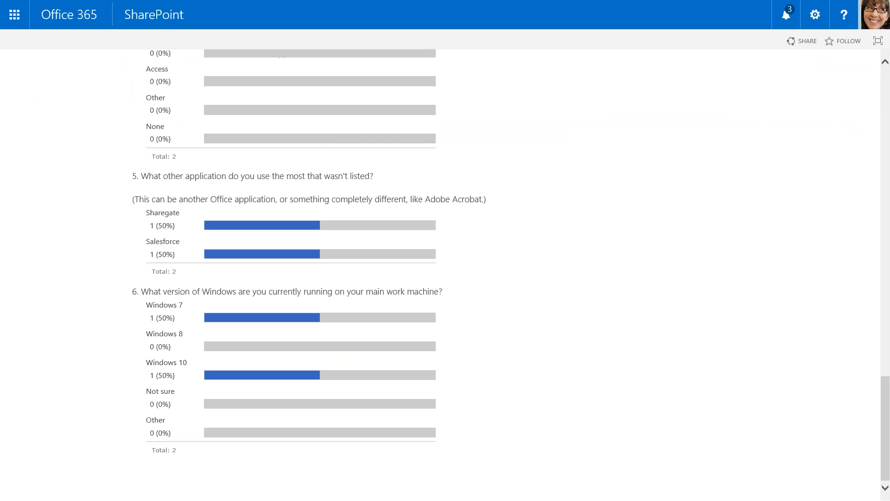
pyautogui.scroll(20, 314, 406)
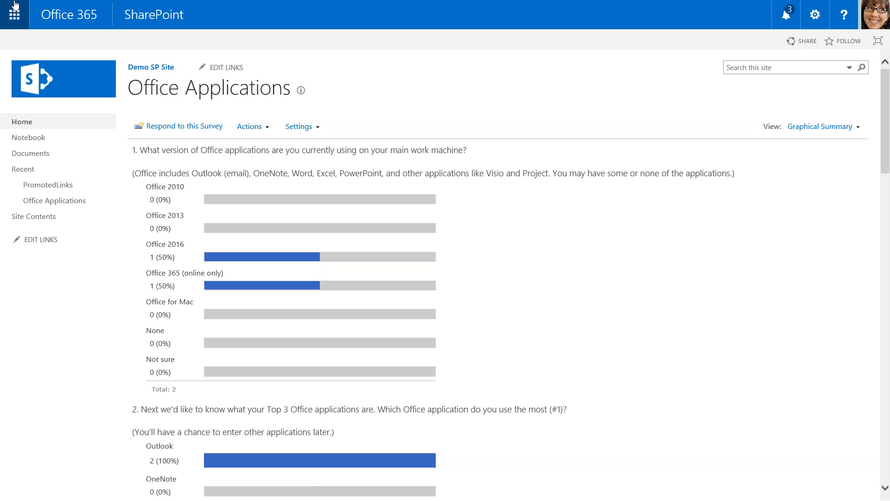
pyautogui.moveTo(16, 3)
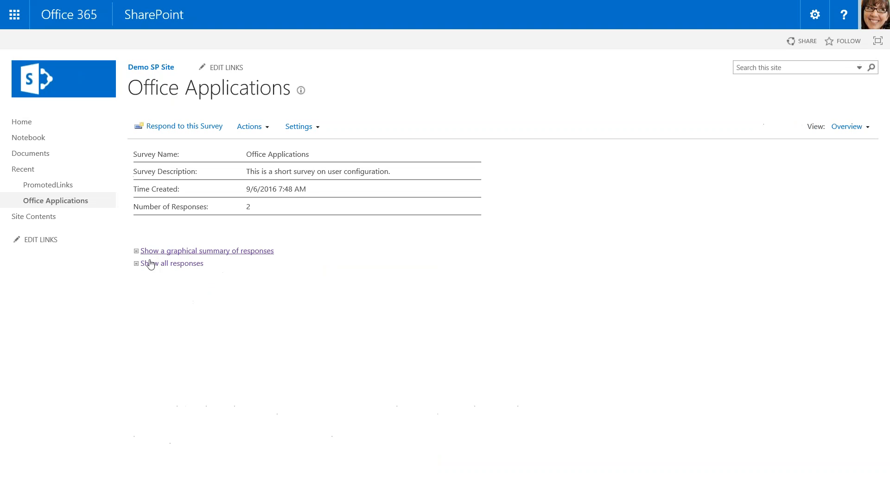
# List all responses to the Office Applications survey, view the answers in Response #1, and close it.
pyautogui.click(150, 264)
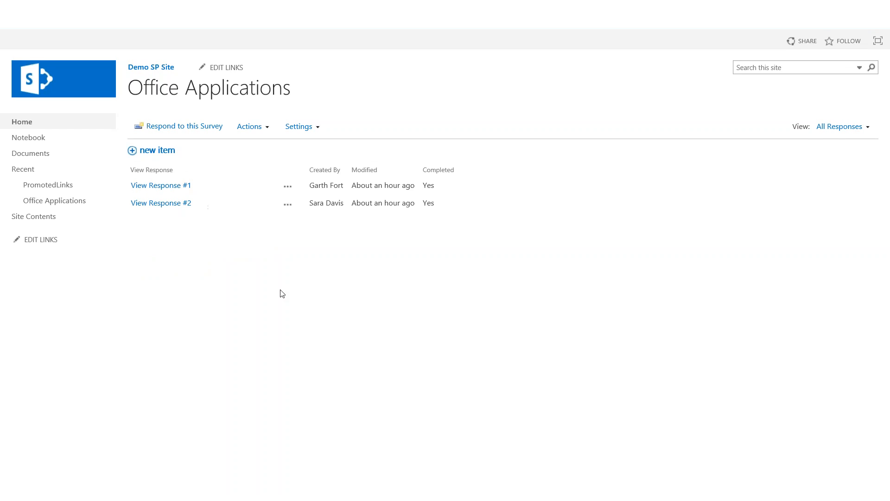
pyautogui.click(159, 187)
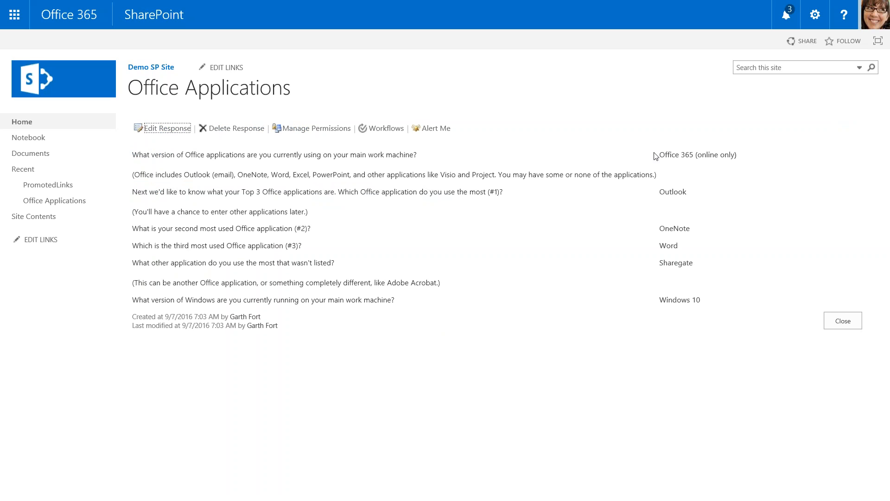
pyautogui.click(847, 325)
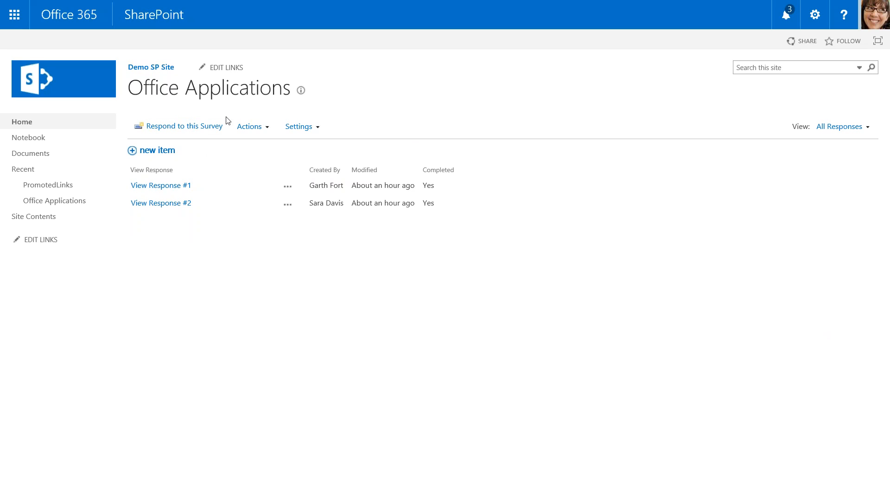
# On the PromotedLinks page, open the "Take our SharePoint Survey" tile, review the survey form, and close it without answering.
pyautogui.moveTo(435, 4)
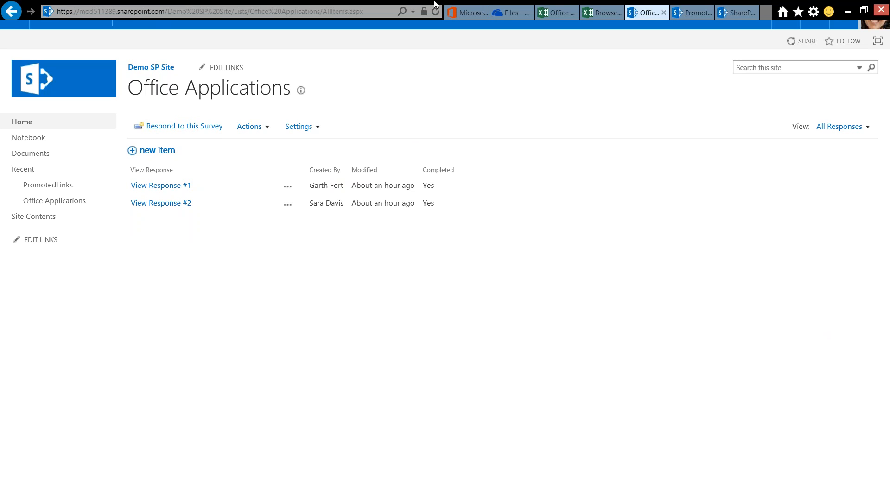
pyautogui.click(692, 18)
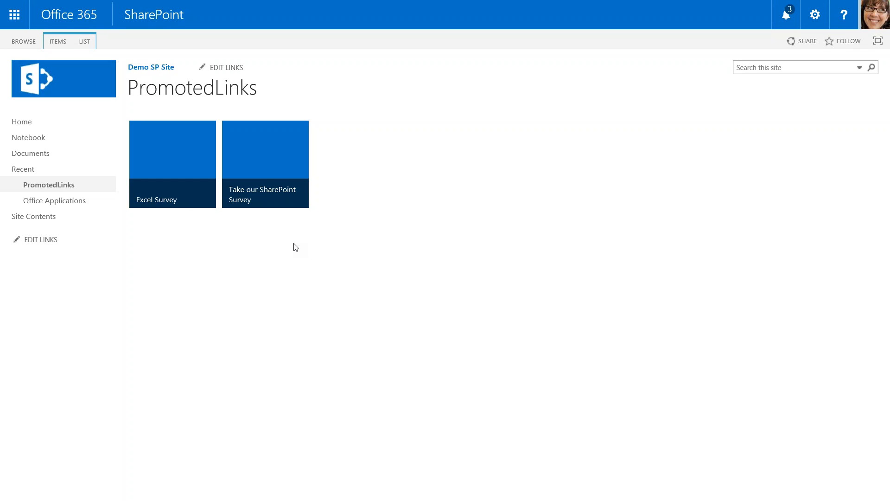
pyautogui.moveTo(272, 192)
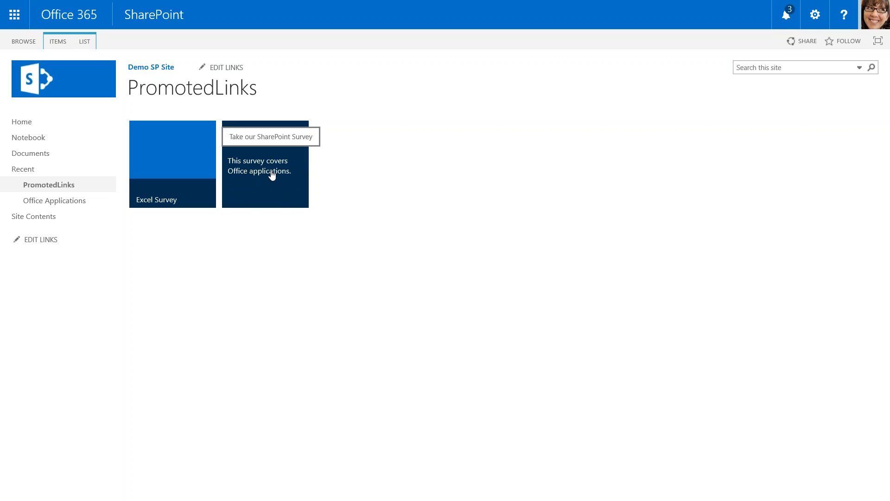
pyautogui.click(272, 175)
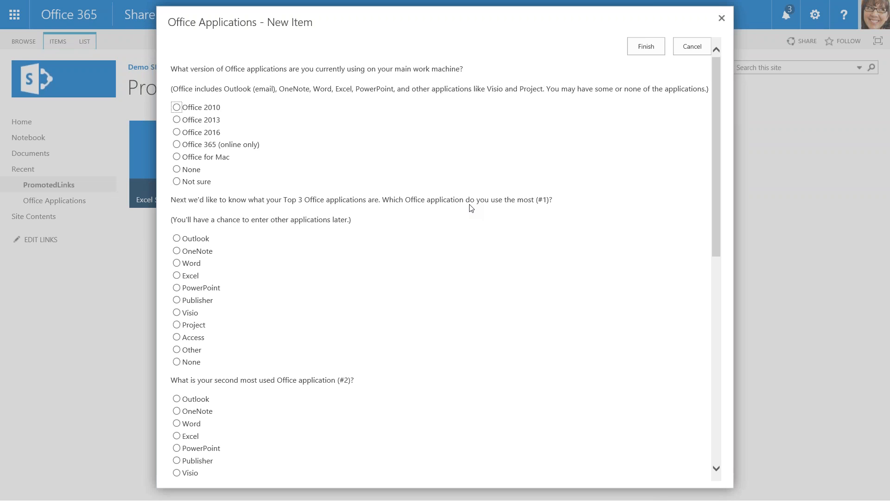
pyautogui.scroll(-4, 471, 208)
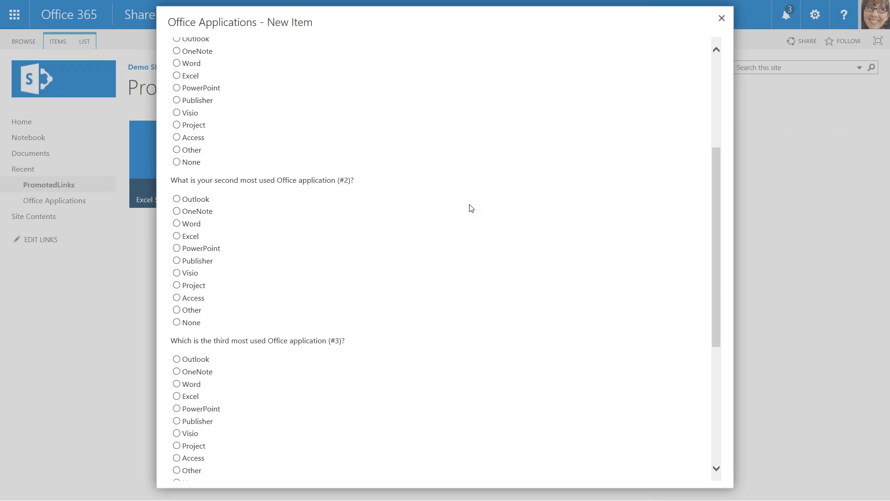
pyautogui.scroll(4, 470, 207)
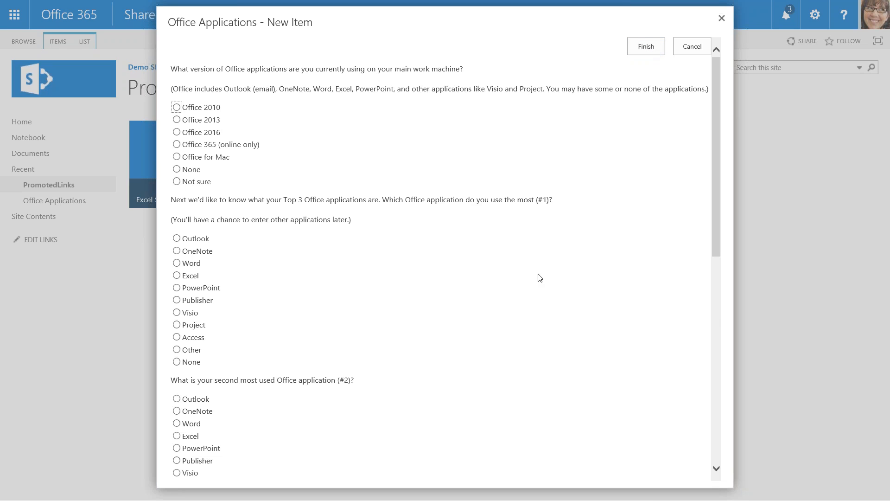
pyautogui.scroll(-10, 538, 277)
pyautogui.scroll(10, 538, 273)
pyautogui.click(721, 18)
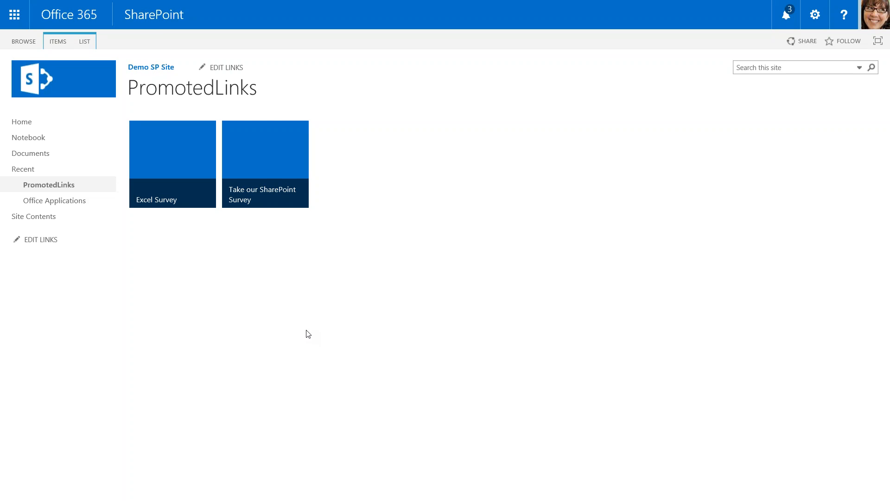
pyautogui.moveTo(260, 173)
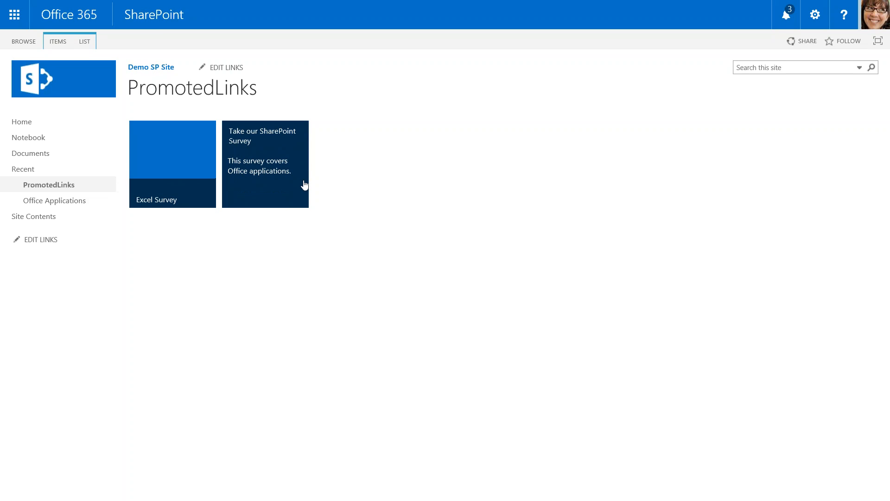
# Return to the Office Applications survey page and start adding a new app from the site contents.
pyautogui.moveTo(371, 14)
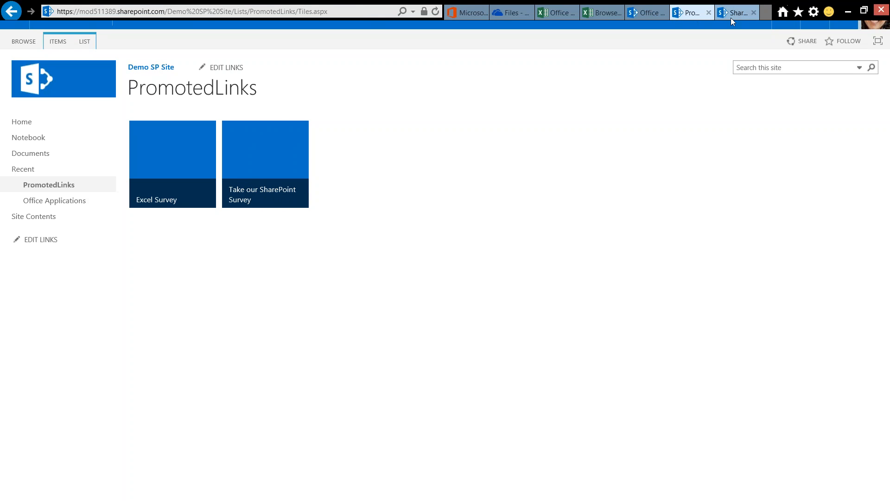
pyautogui.click(643, 13)
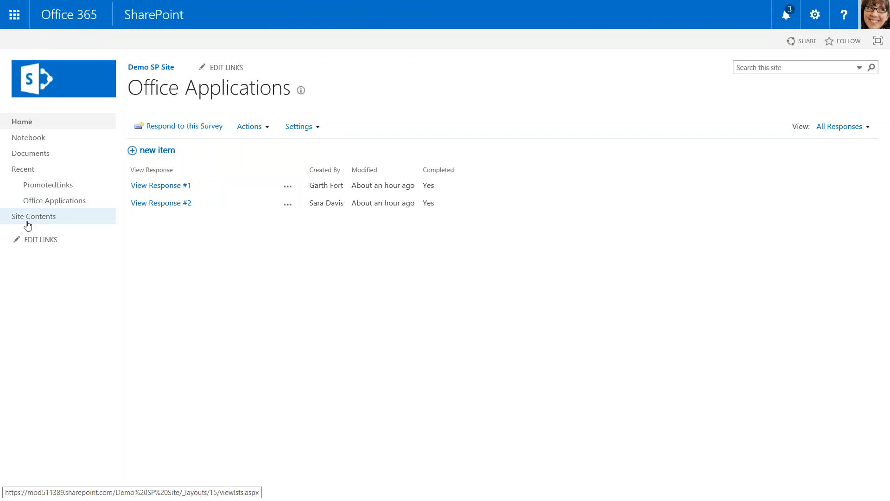
pyautogui.click(27, 225)
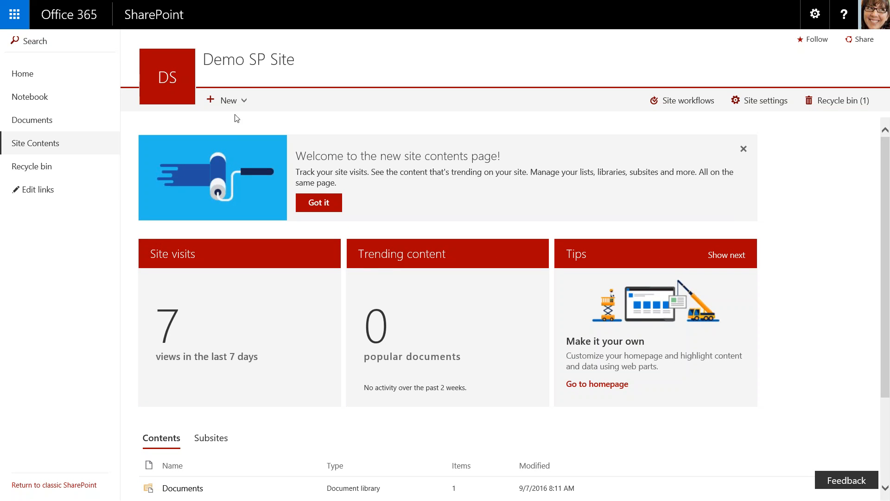
pyautogui.click(238, 100)
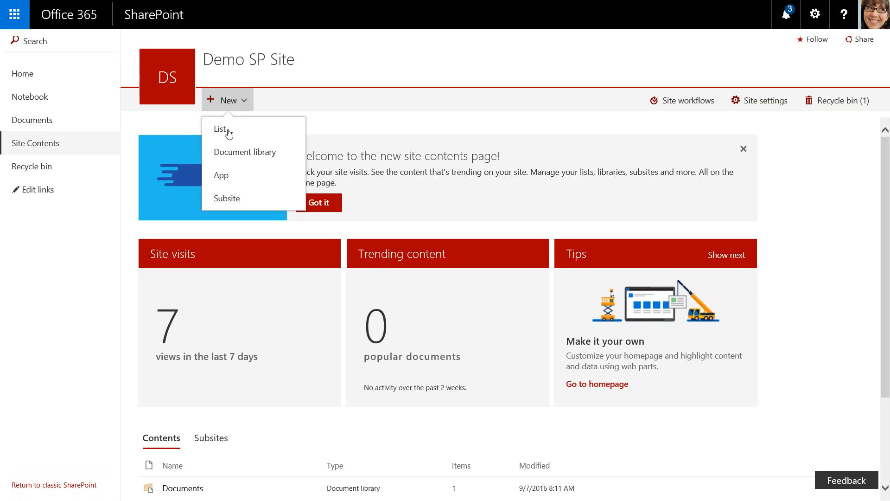
pyautogui.click(218, 176)
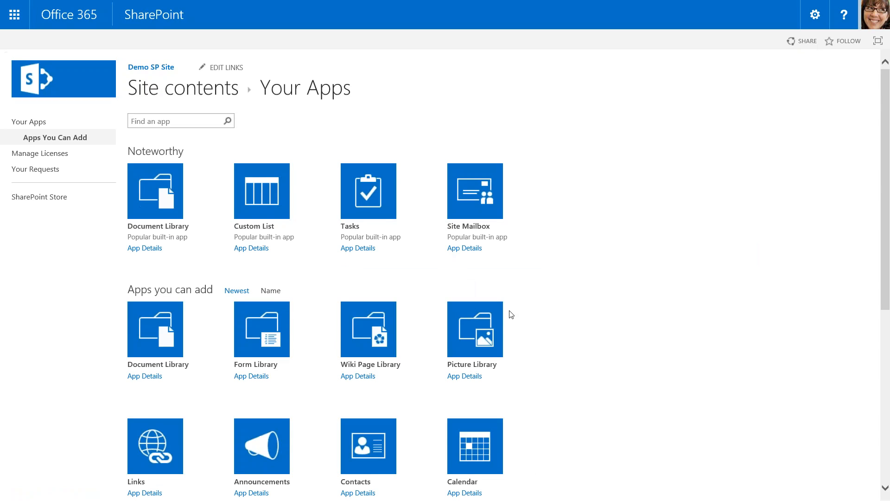
# Add a Survey app named "Browser Options" to the site.
pyautogui.scroll(-5, 511, 312)
pyautogui.scroll(-2, 511, 315)
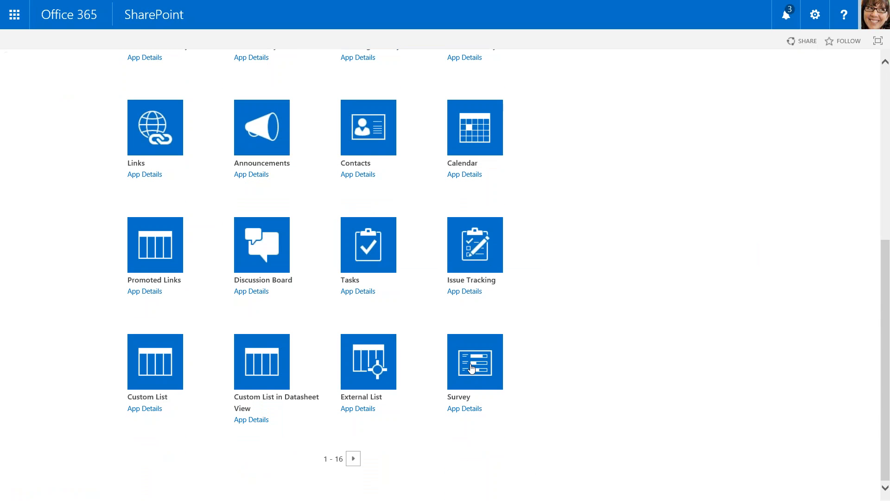
pyautogui.click(472, 368)
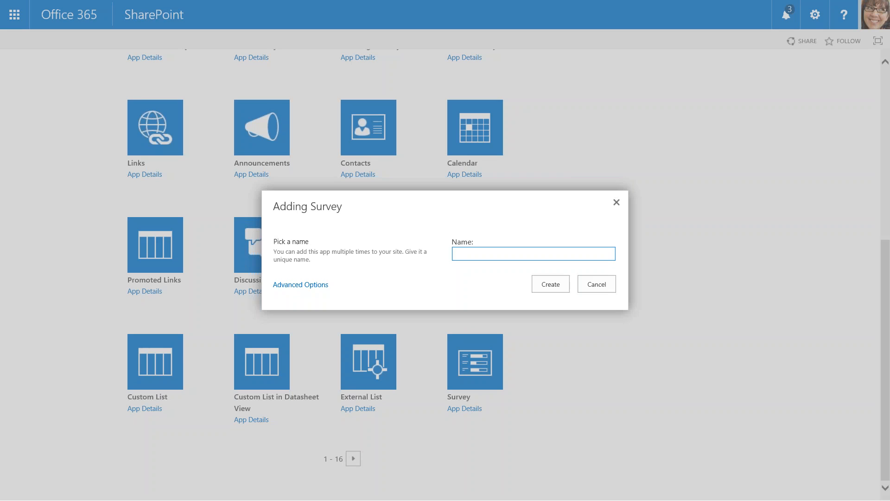
pyautogui.write('BrowserA')
pyautogui.press('BackSpace')
pyautogui.write('Options')
pyautogui.click(552, 283)
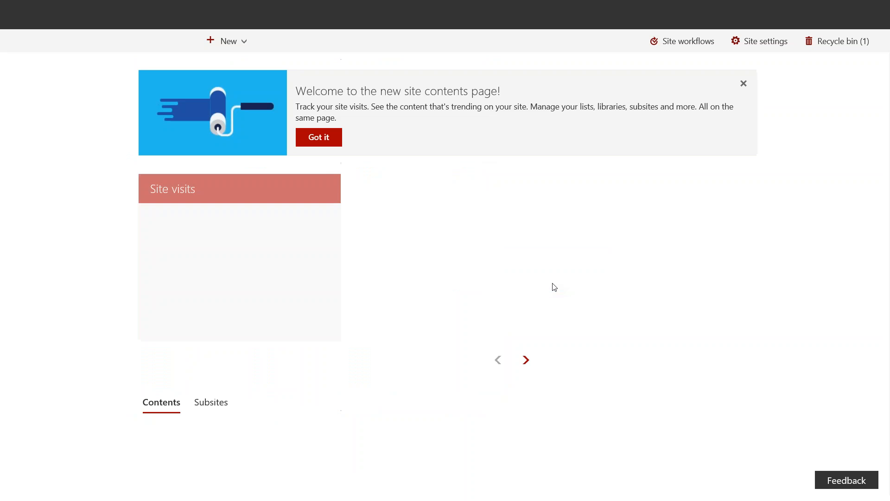
# Open the BrowserOptions survey from the site contents and start adding a question to it.
pyautogui.scroll(-3, 461, 388)
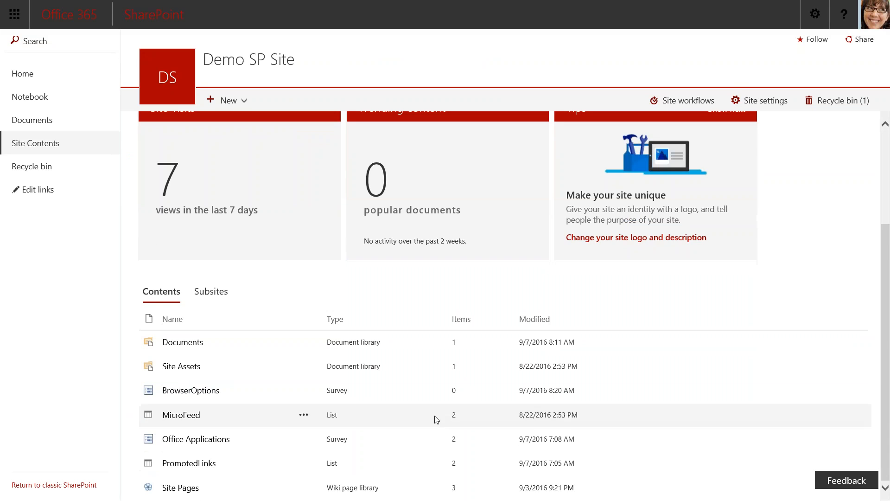
pyautogui.click(191, 390)
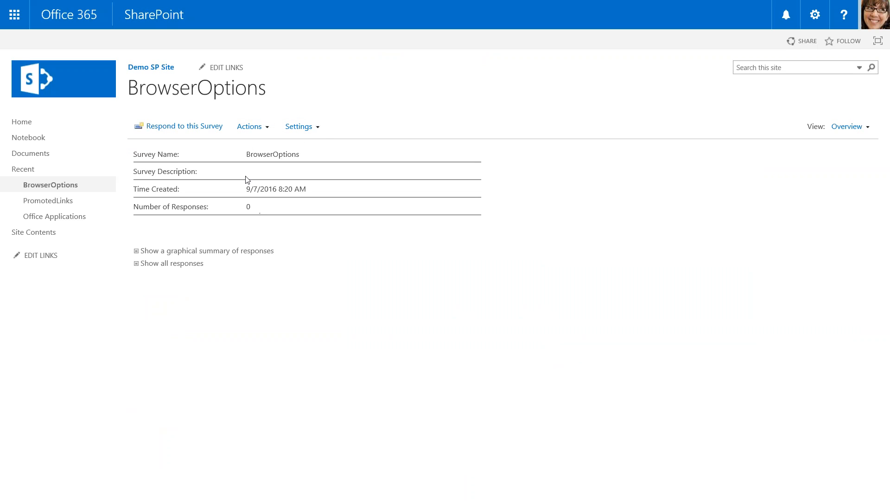
pyautogui.click(320, 128)
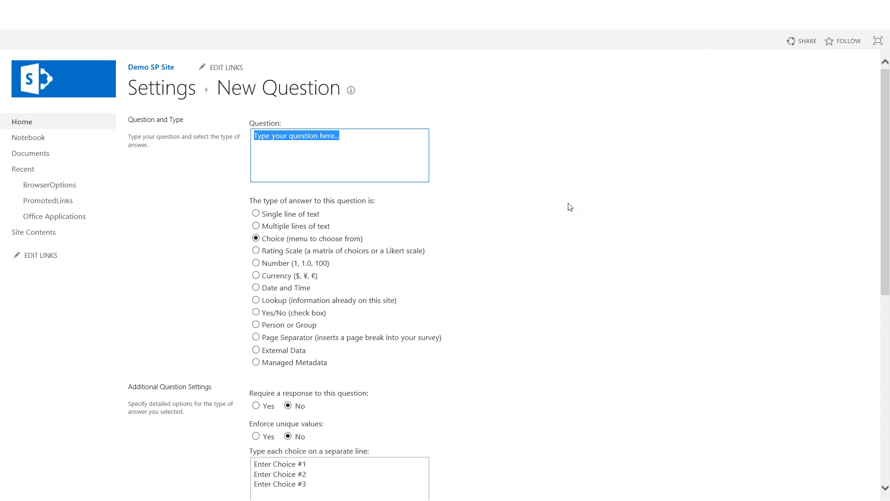
# Enter "What browsers do you use?" followed by "(Select all that apply.)" as the text of the first question.
pyautogui.write('What')
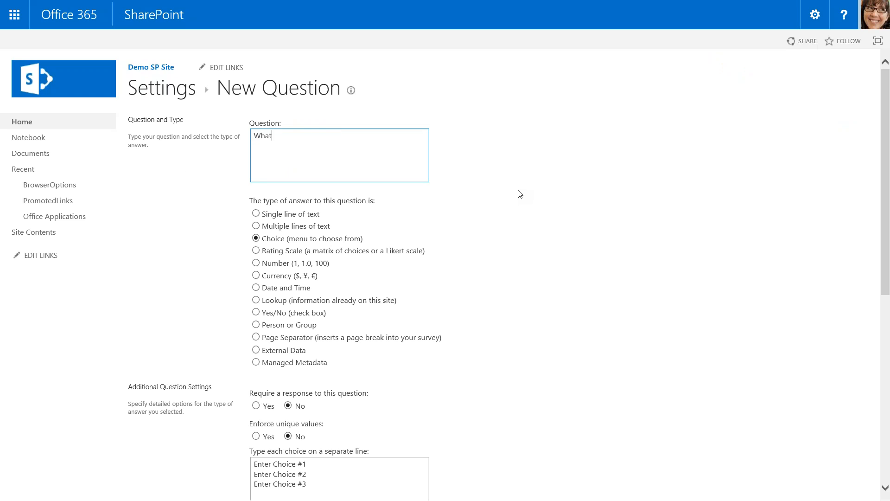
pyautogui.write(' browsers do you use? ')
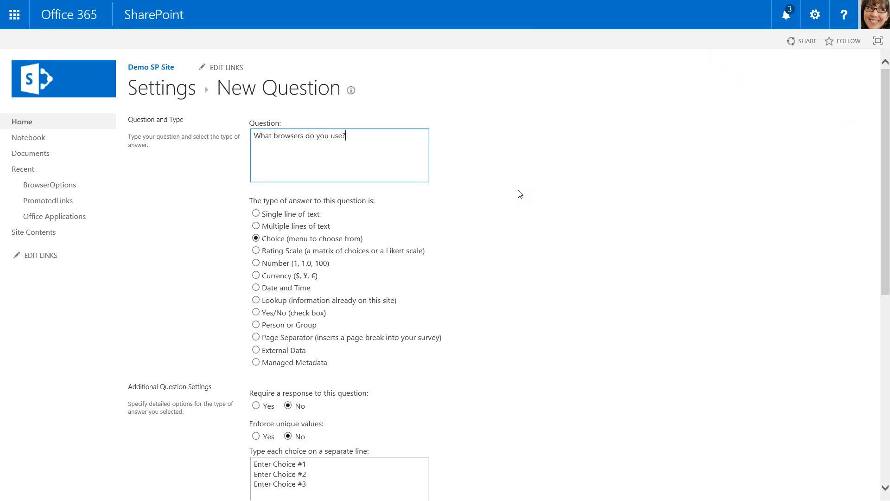
pyautogui.write('(Sel')
pyautogui.press('Return')
pyautogui.write('ect')
pyautogui.write('all that apply.)')
# Replace the placeholder choices with Internet Explorer, Firefox, Chrome, Safari, Edge and Other, each on its own line.
pyautogui.scroll(-3, 352, 365)
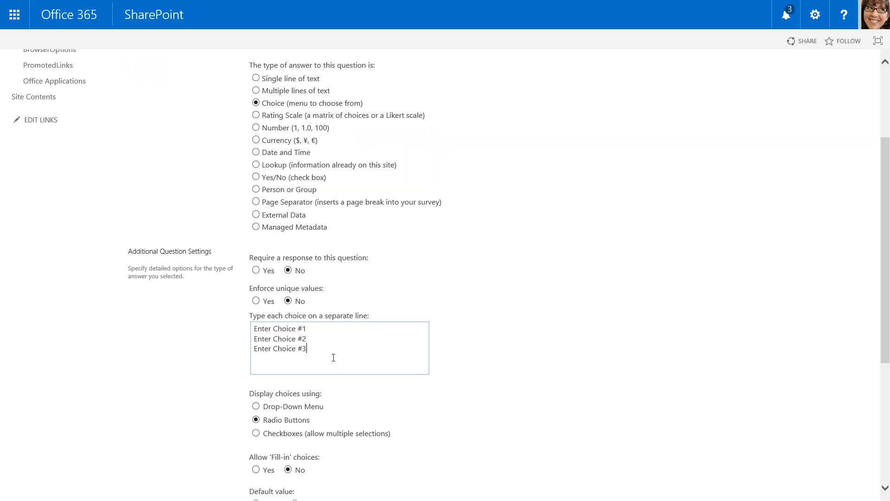
pyautogui.hotkey('ctrl', 'a')
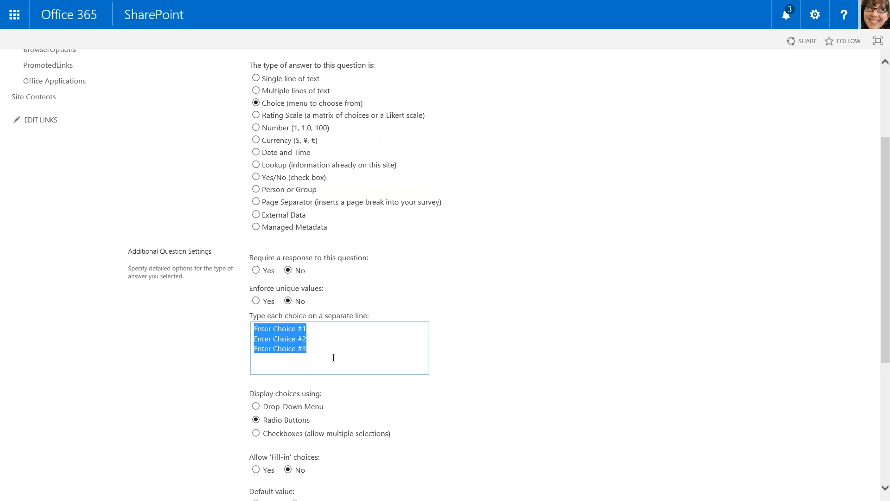
pyautogui.press('BackSpace')
pyautogui.write('Internet ')
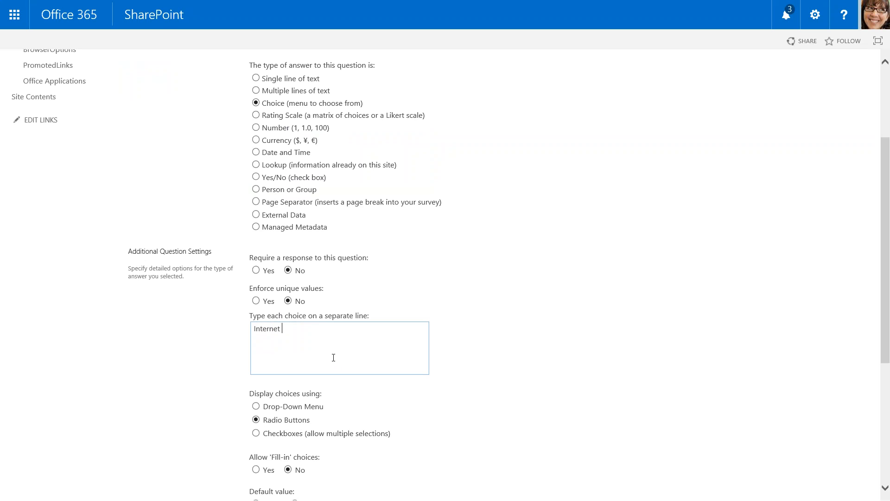
pyautogui.write('Explorer')
pyautogui.press('Return')
pyautogui.write('Firefox')
pyautogui.press('Return')
pyautogui.write('Chrome')
pyautogui.press('Return')
pyautogui.write('Safari')
pyautogui.press('Return')
pyautogui.write('Intern')
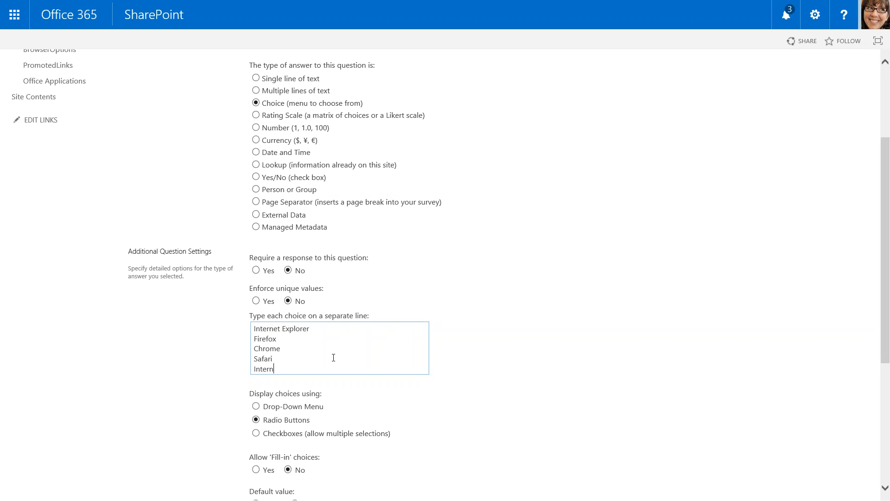
pyautogui.press('BackSpace')
pyautogui.press('BackSpace')
pyautogui.press('BackSpace')
pyautogui.press('BackSpace')
pyautogui.press('BackSpace')
pyautogui.press('BackSpace')
pyautogui.write('Edge')
pyautogui.press('Return')
pyautogui.write('Other')
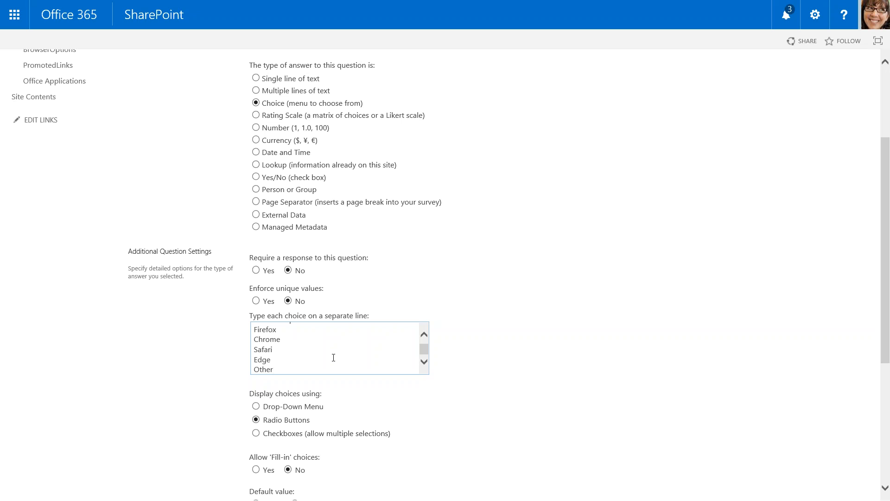
# Display the choices as checkboxes, allow fill-in choices, and save the question to continue with another one.
pyautogui.scroll(-3, 427, 441)
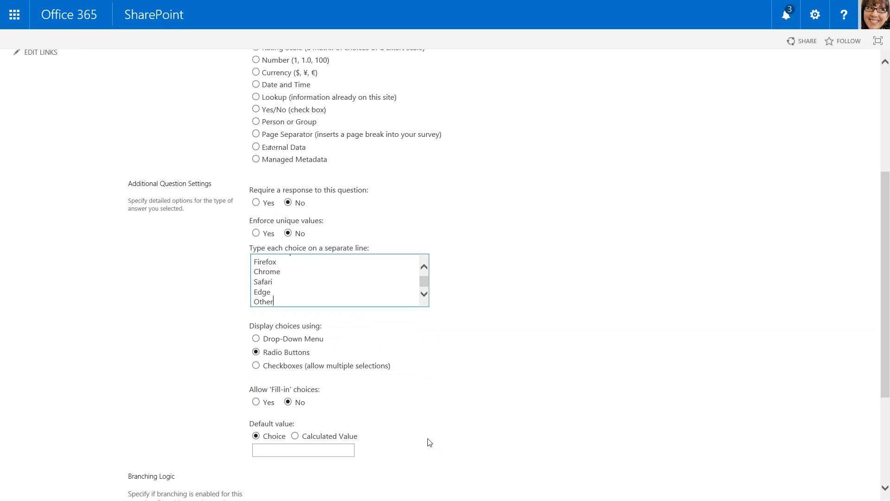
pyautogui.click(256, 366)
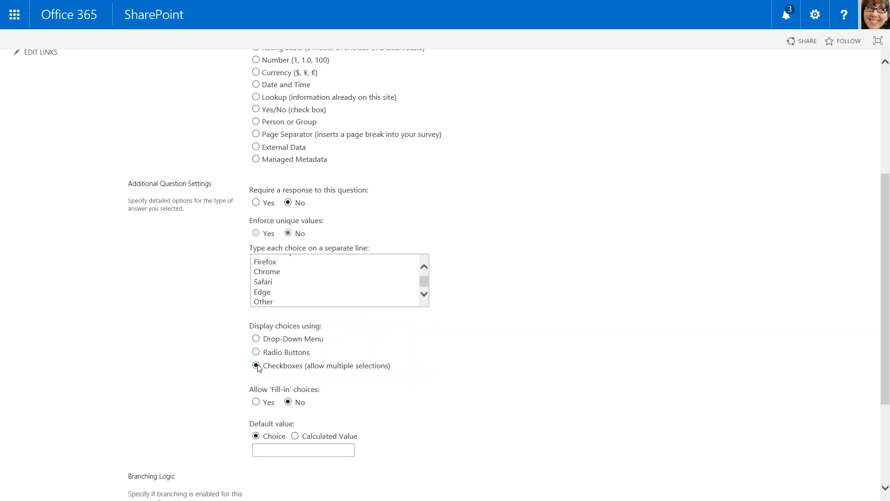
pyautogui.click(255, 403)
pyautogui.scroll(-3, 388, 427)
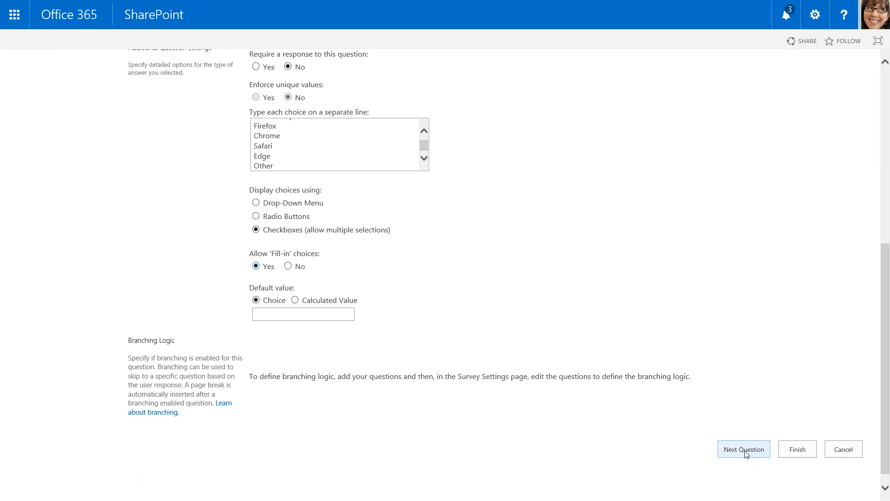
pyautogui.scroll(-1, 747, 454)
pyautogui.click(751, 437)
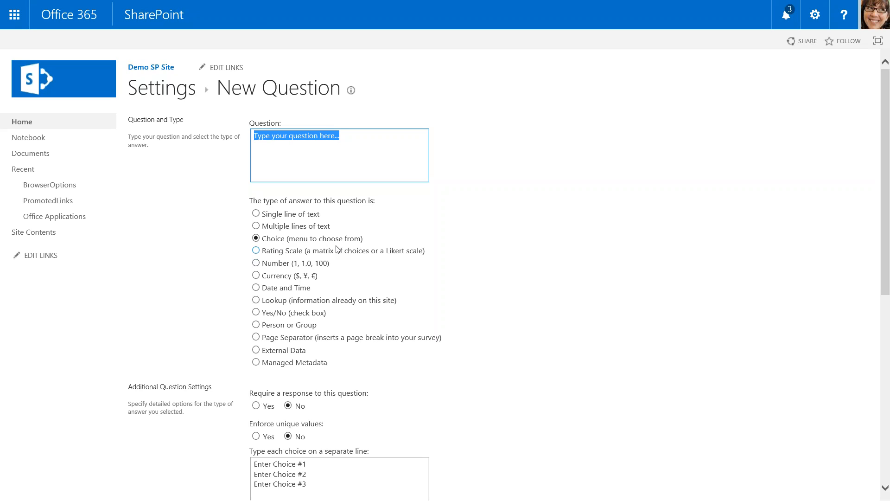
# Enter "What is your most used browser?" followed by "(Select one.)" as the text of the second question.
pyautogui.write('What is your most used browser?')
pyautogui.scroll(-2, 337, 249)
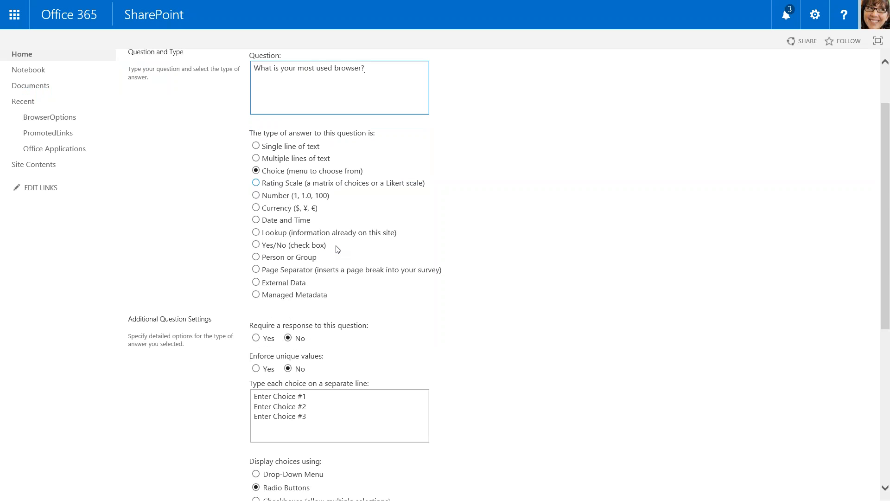
pyautogui.write('(Select one.)')
# Replace the second question's placeholder choices with IE, FF, Chrome, Safari, Edge and Other, each on its own line.
pyautogui.scroll(-4, 337, 250)
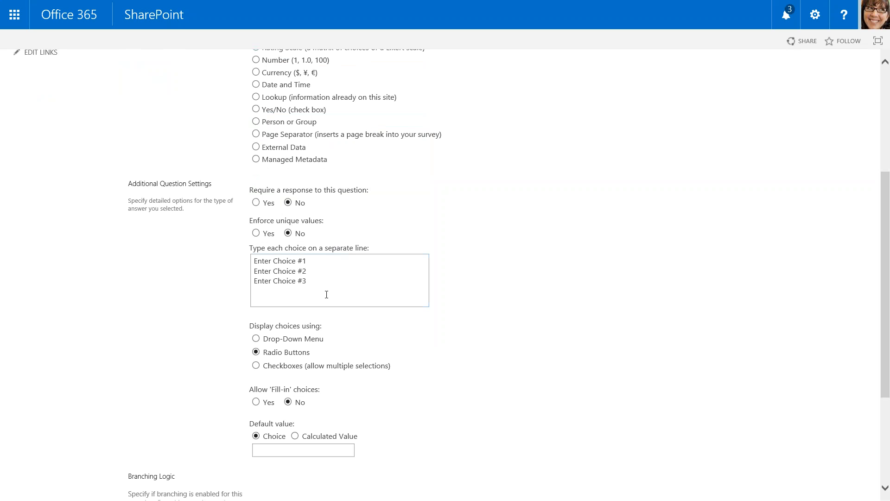
pyautogui.moveTo(326, 295); pyautogui.dragTo(258, 258)
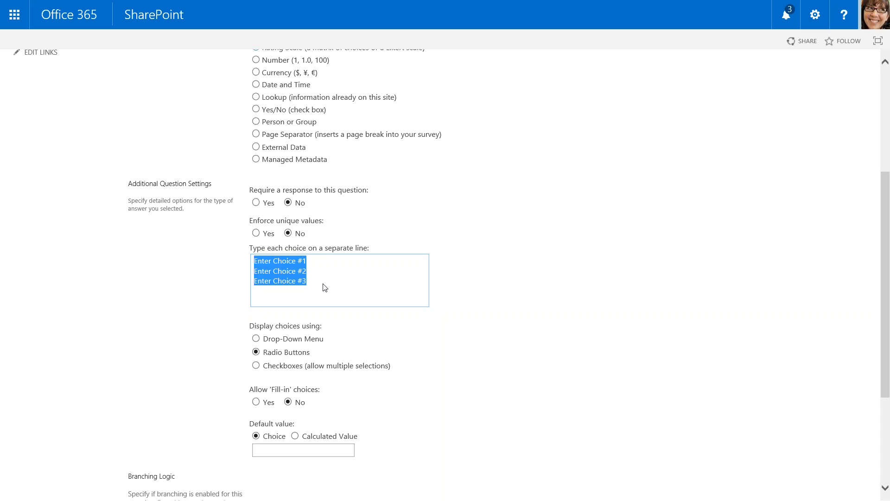
pyautogui.write('IE')
pyautogui.press('Return')
pyautogui.write('FF ')
pyautogui.write('Chrome')
pyautogui.press('Return')
pyautogui.write('Safari')
pyautogui.press('Return')
pyautogui.write('Edge')
pyautogui.press('Return')
pyautogui.write('other')
pyautogui.press('BackSpace')
pyautogui.press('BackSpace')
pyautogui.press('BackSpace')
pyautogui.press('BackSpace')
pyautogui.press('BackSpace')
pyautogui.write('Other')
# Allow fill-in choices for the most used browser question and save it to continue with another question.
pyautogui.scroll(-3, 250, 258)
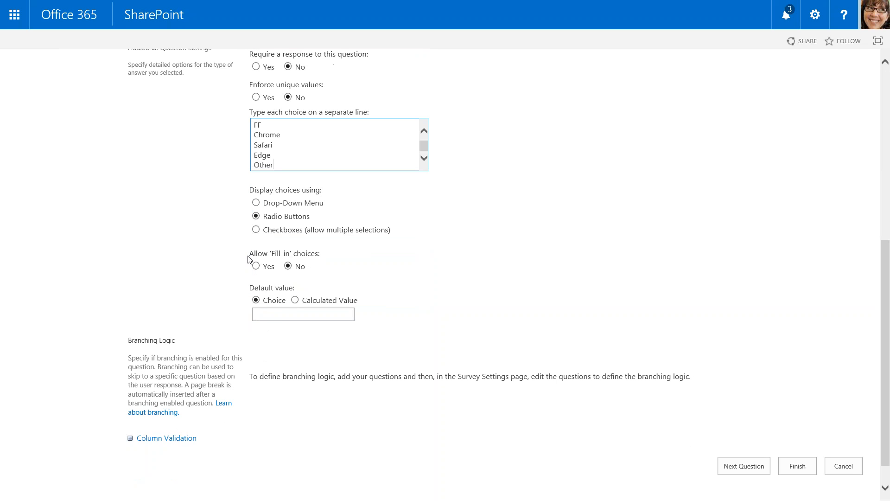
pyautogui.click(256, 266)
pyautogui.scroll(-1, 505, 362)
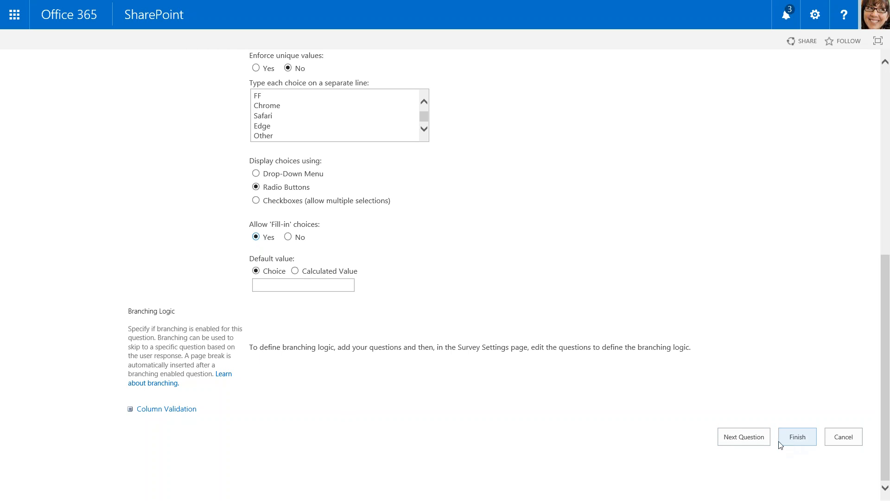
pyautogui.click(755, 440)
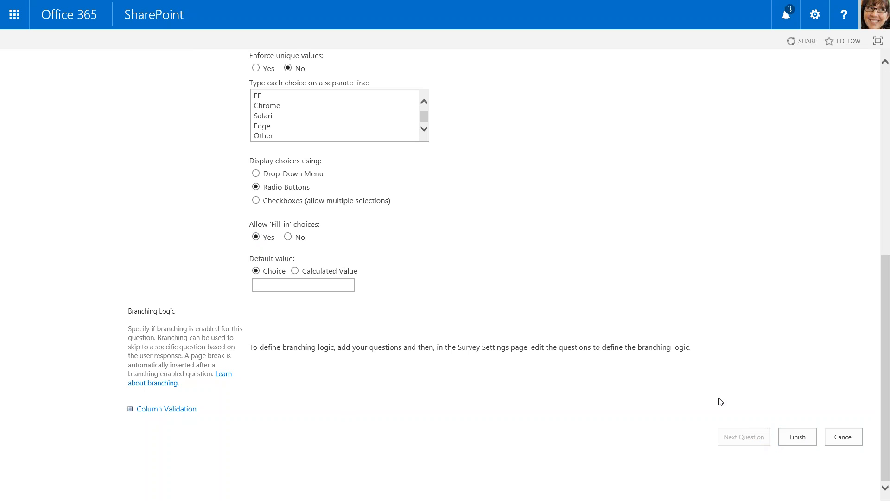
# Enter "What version are you running?" as the third question and leave the browser's full-screen view.
pyautogui.write('What')
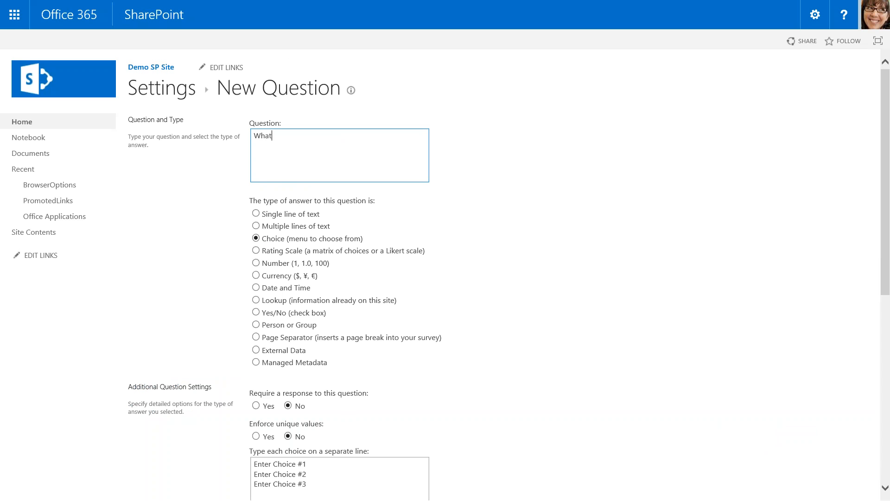
pyautogui.write(' version does the')
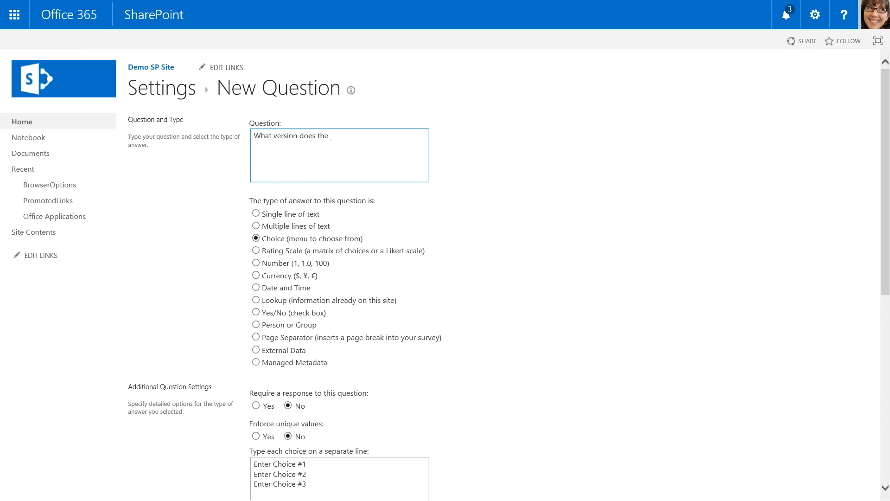
pyautogui.press('F11')
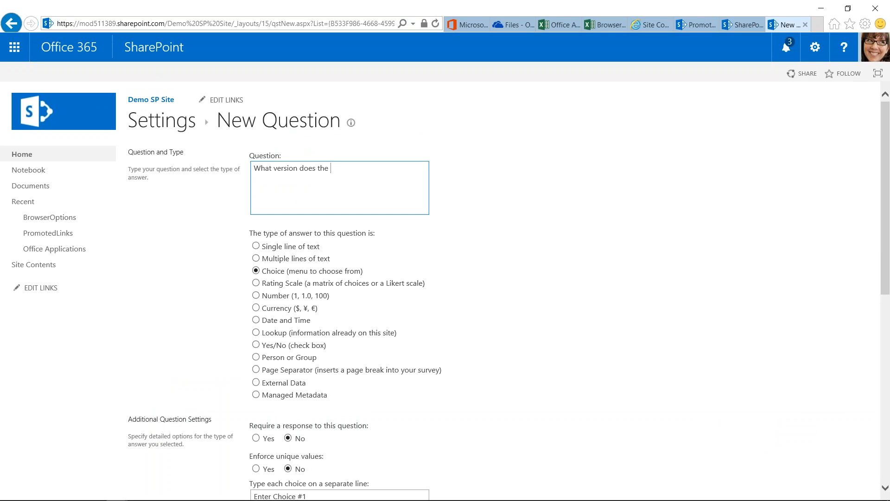
pyautogui.press('BackSpace')
pyautogui.press('BackSpace')
pyautogui.press('BackSpace')
pyautogui.press('BackSpace')
pyautogui.press('BackSpace')
pyautogui.press('BackSpace')
pyautogui.press('BackSpace')
pyautogui.write('are you running?')
# Set the version question's answer type to Single line of text and finish adding questions to the survey.
pyautogui.scroll(-3, 316, 121)
pyautogui.click(256, 121)
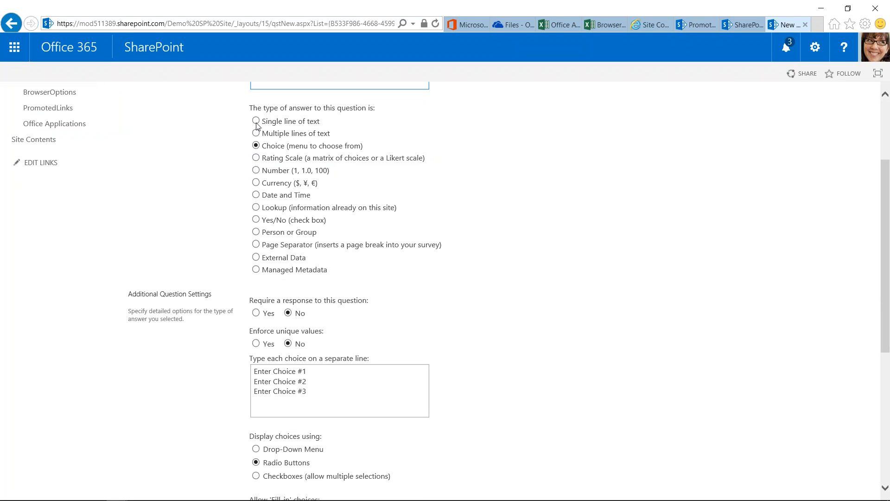
pyautogui.scroll(-2, 449, 268)
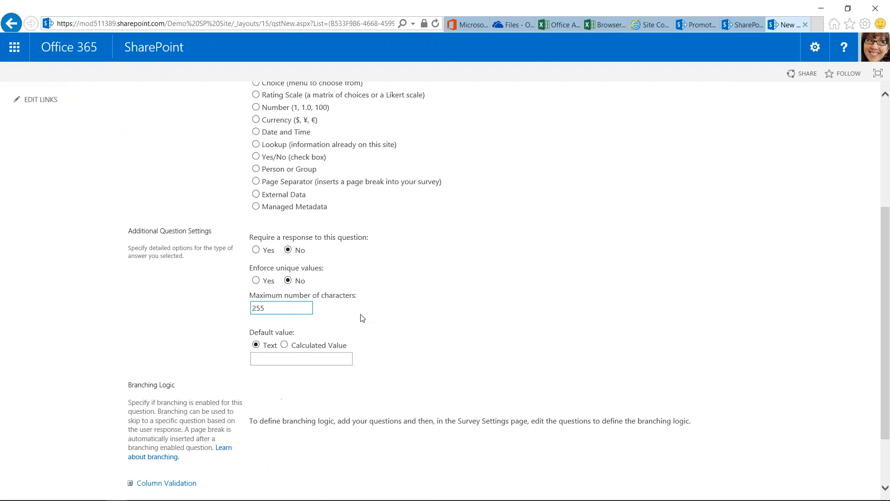
pyautogui.scroll(-2, 374, 332)
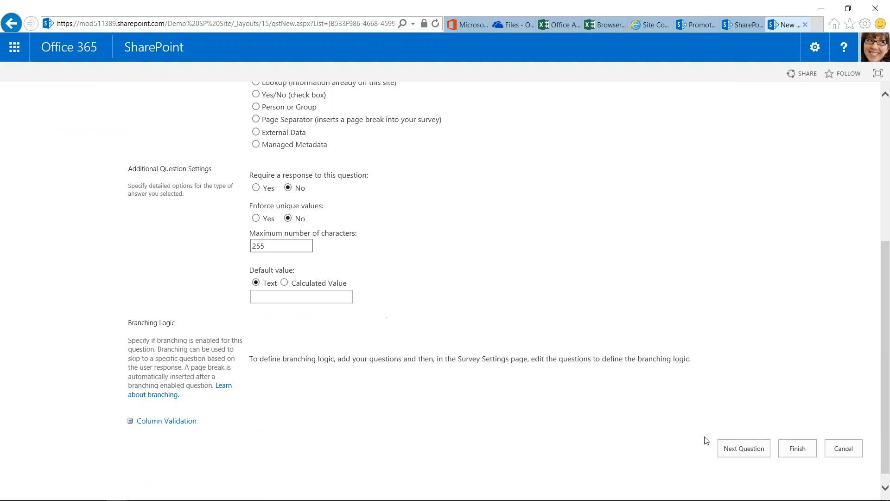
pyautogui.click(798, 448)
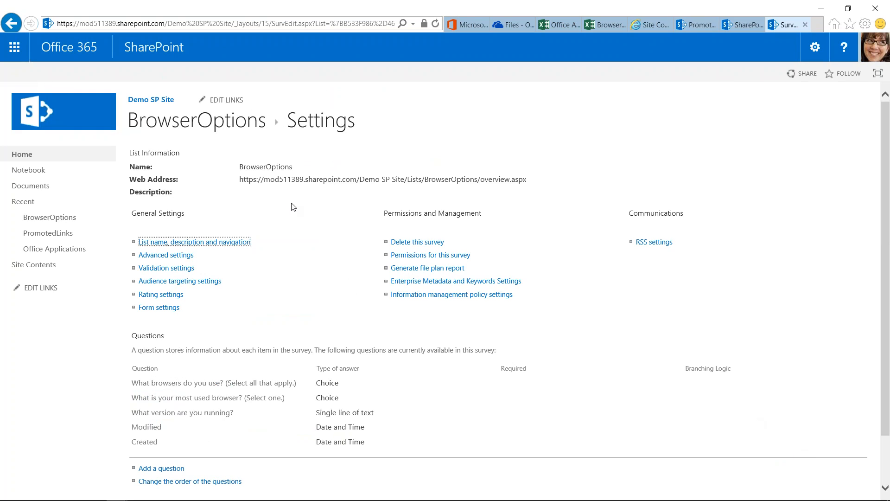
# Open the BrowserOptions survey's response form and review its three questions.
pyautogui.click(204, 124)
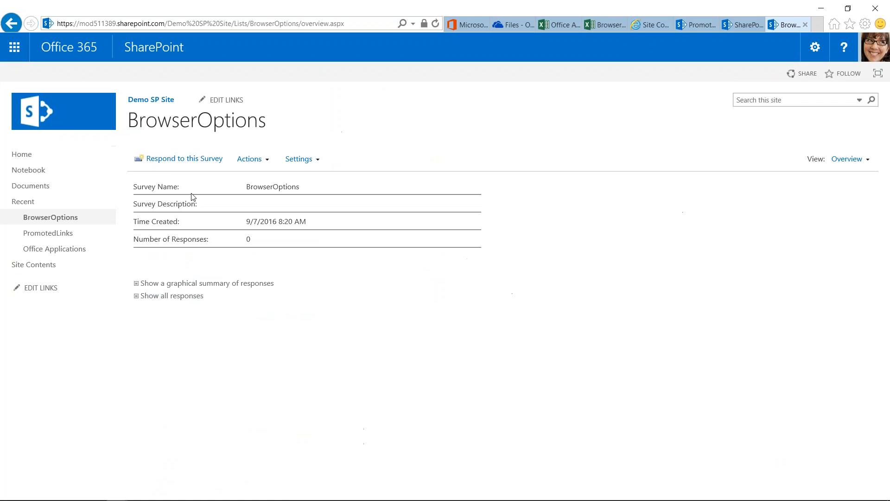
pyautogui.click(185, 160)
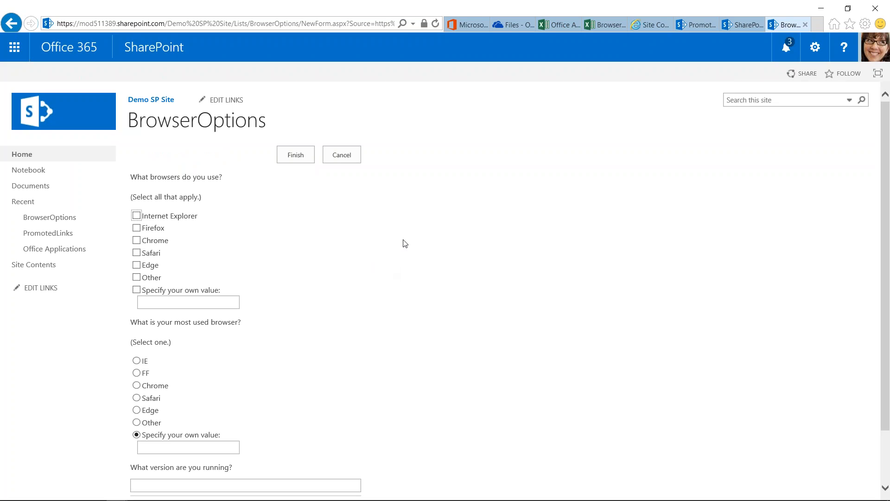
pyautogui.scroll(-2, 393, 264)
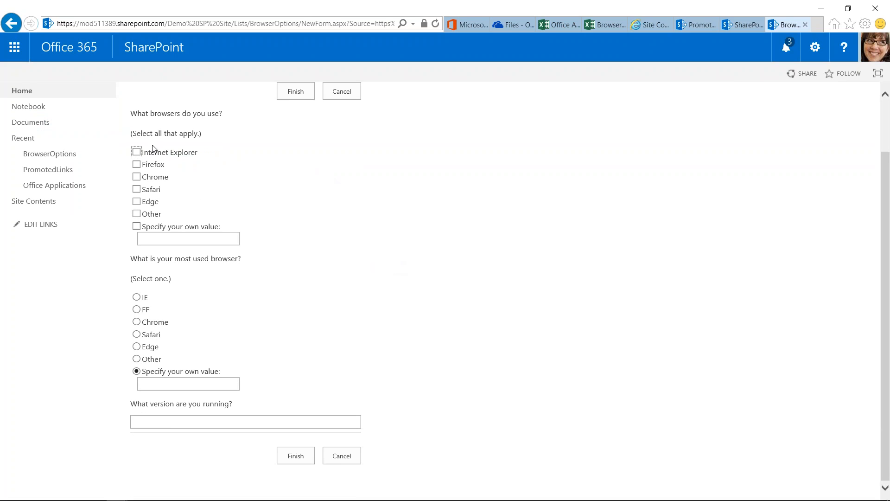
# Try out answers including Internet Explorer, Firefox, Chrome, Other and a custom value in the response form, and cancel the response.
pyautogui.click(137, 152)
pyautogui.click(136, 165)
pyautogui.click(136, 177)
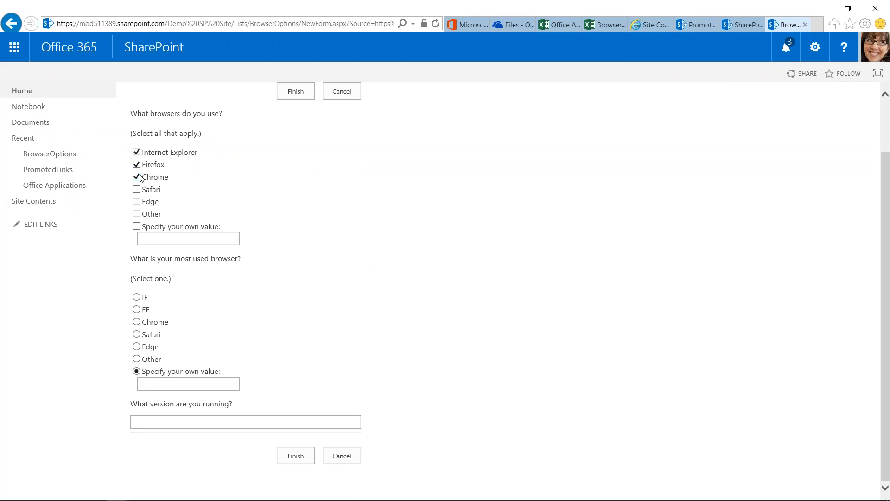
pyautogui.click(136, 309)
pyautogui.click(190, 385)
pyautogui.click(137, 216)
pyautogui.click(137, 227)
pyautogui.click(284, 422)
pyautogui.click(352, 460)
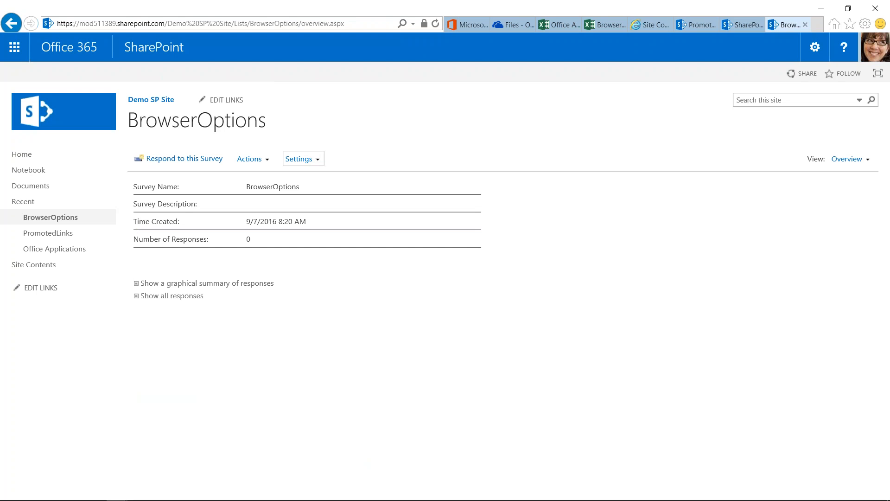
# Rename the Other choice to "Other (fill in below)" in the BrowserOptions question about the most used browser and save the question.
pyautogui.click(299, 159)
pyautogui.click(321, 214)
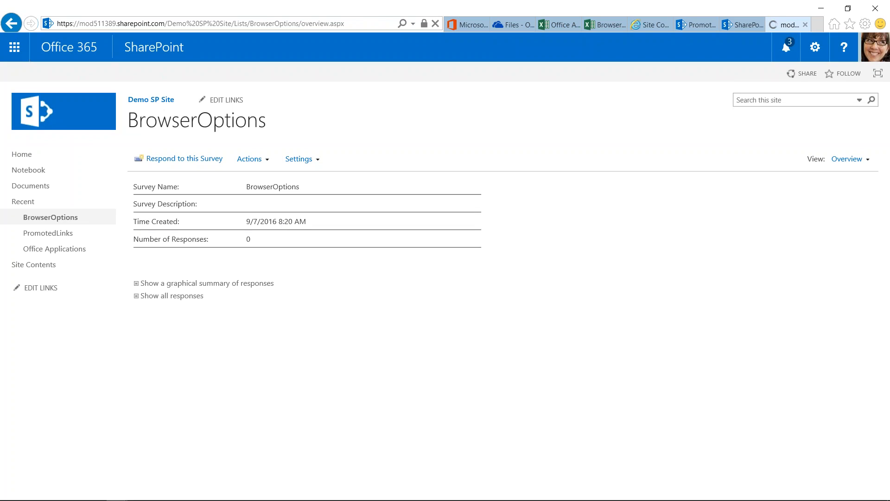
pyautogui.scroll(-1, 355, 281)
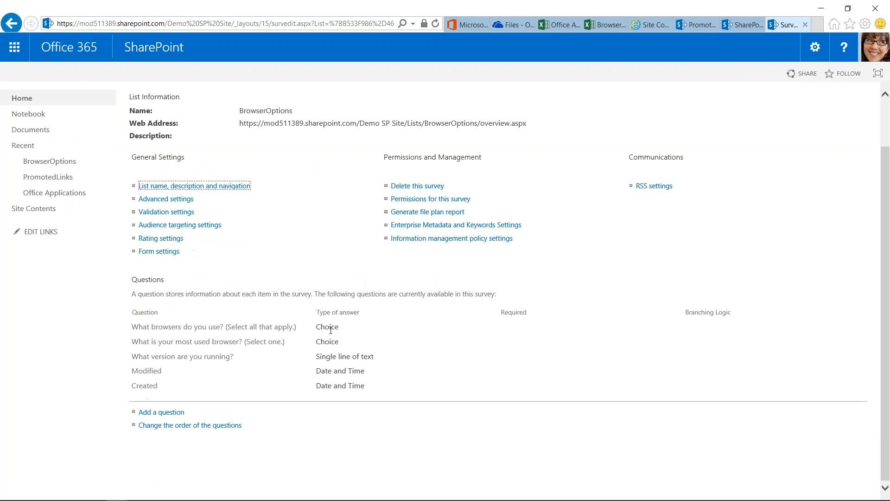
pyautogui.click(178, 346)
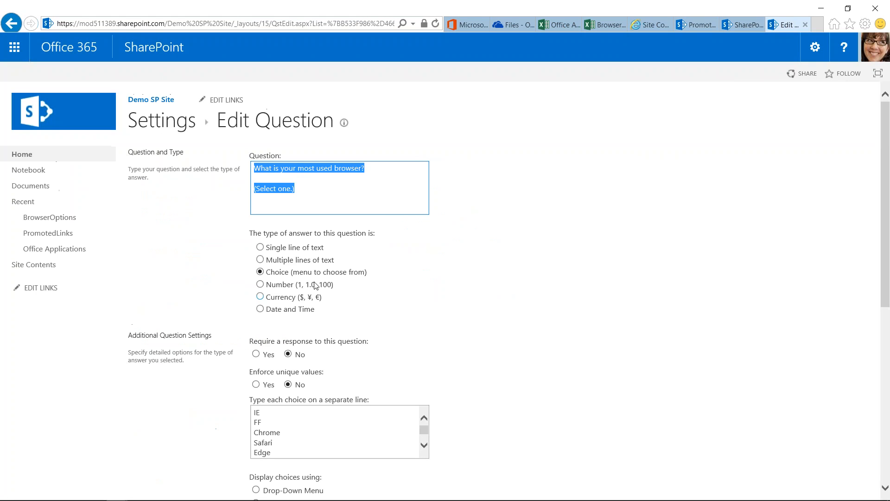
pyautogui.click(314, 440)
pyautogui.scroll(-2, 313, 441)
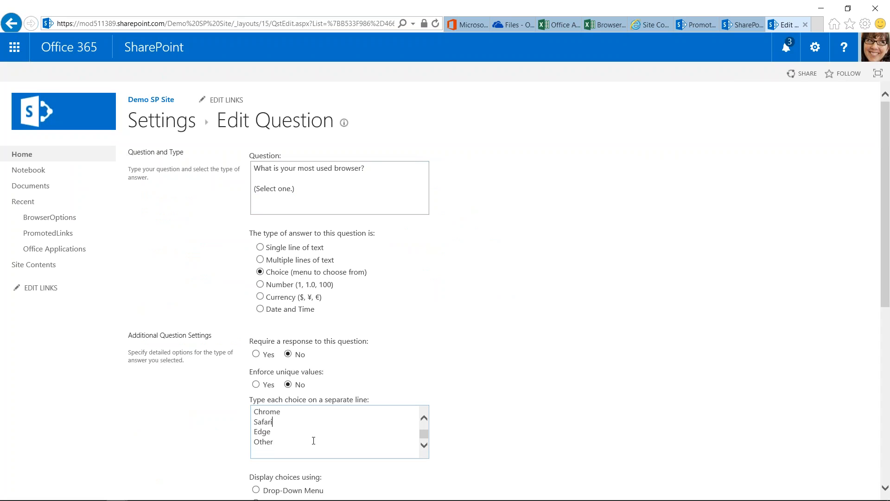
pyautogui.write('(fill in below)')
pyautogui.scroll(-7, 314, 441)
pyautogui.click(794, 441)
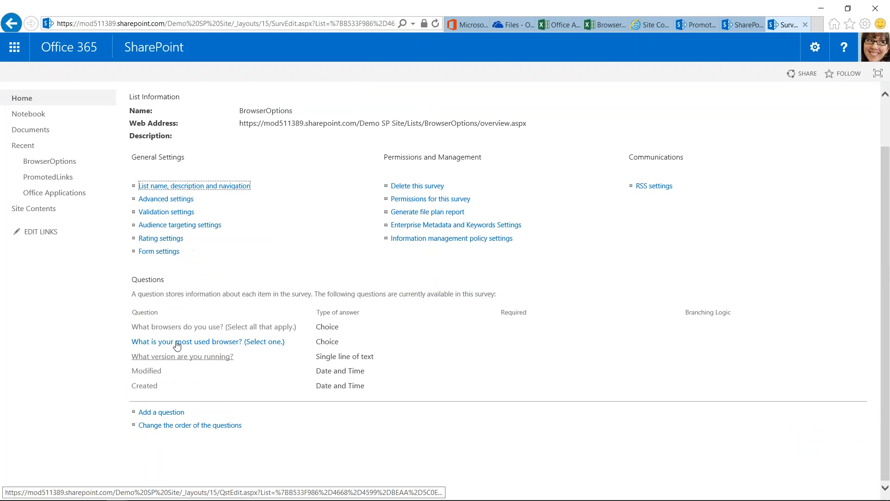
# Rename the Other choice to "Other (fill in below)" in the "What browsers do you use?" question and save it.
pyautogui.click(263, 327)
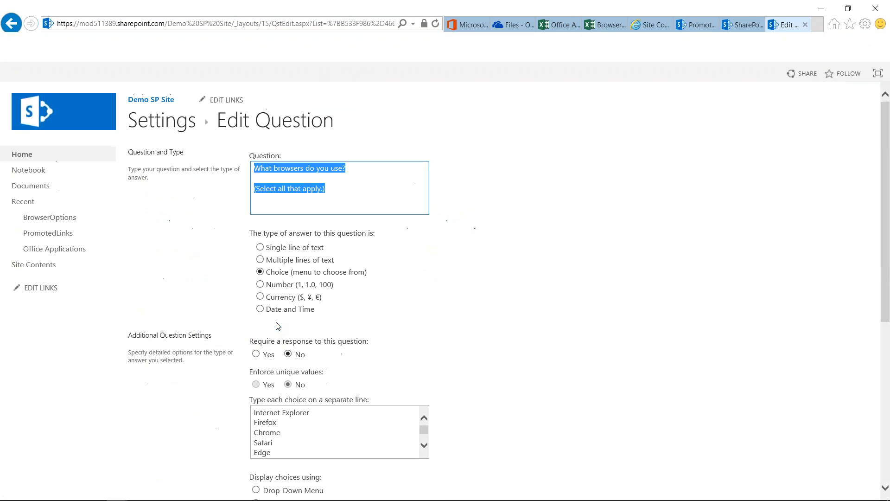
pyautogui.scroll(-4, 324, 348)
pyautogui.click(292, 329)
pyautogui.write('(fill i')
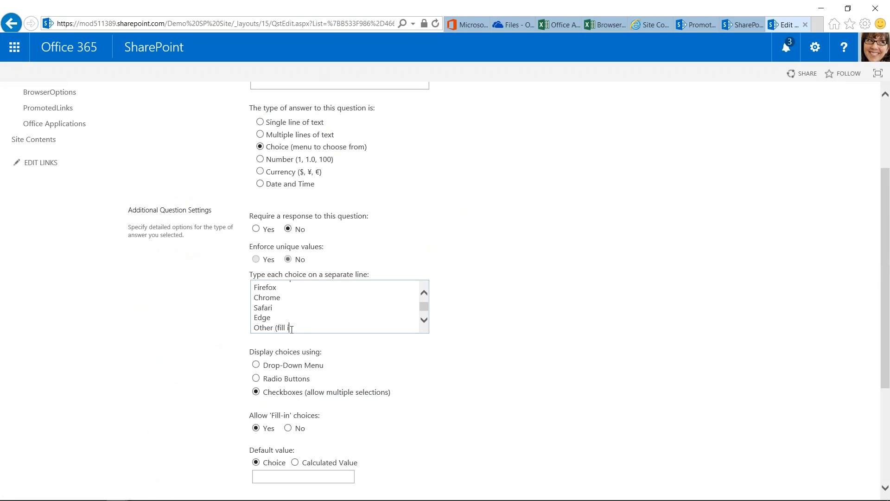
pyautogui.write('n below)')
pyautogui.scroll(-4, 632, 326)
pyautogui.click(798, 436)
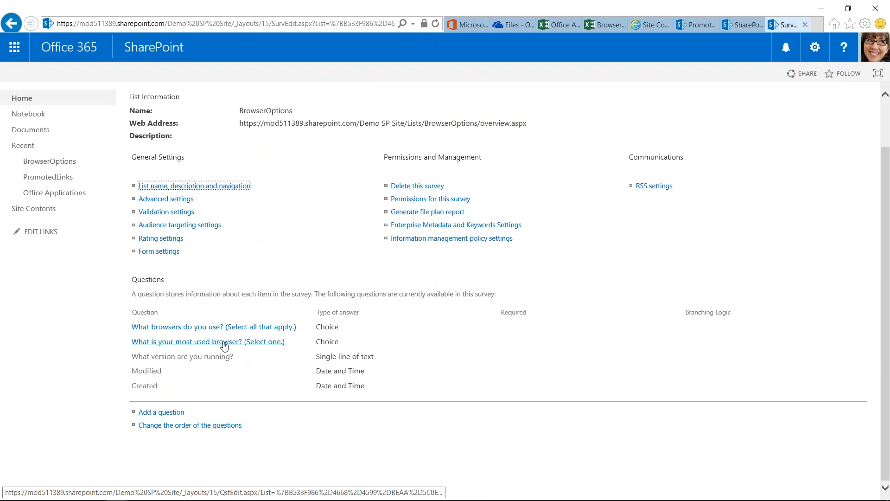
# In the most used browser question, branch the IE, FF, Chrome, Safari and Edge choices to "What version are you running?".
pyautogui.click(224, 343)
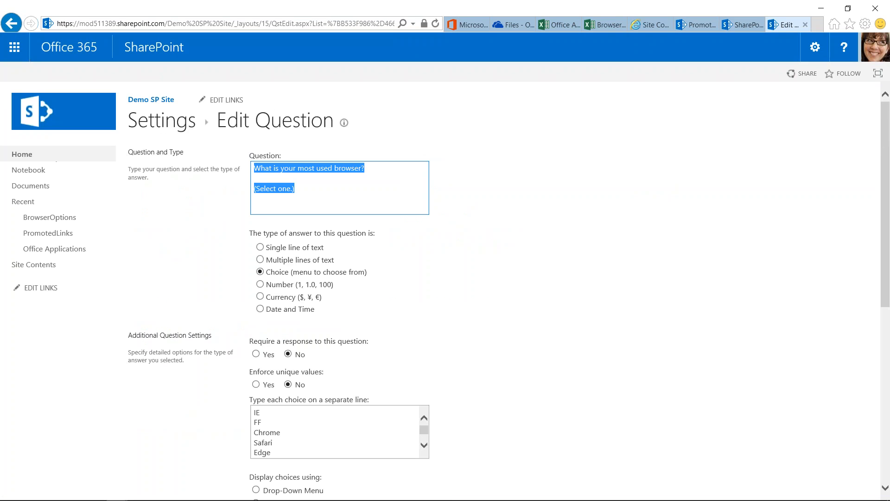
pyautogui.scroll(-4, 501, 346)
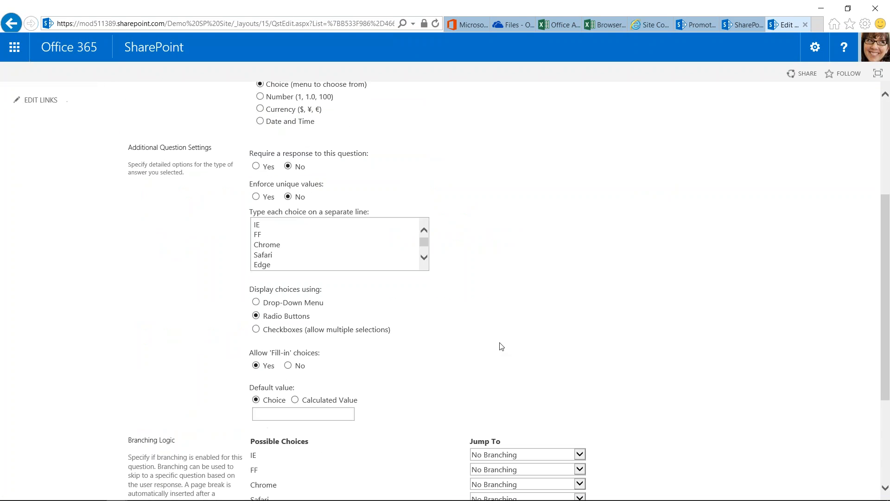
pyautogui.scroll(-4, 502, 347)
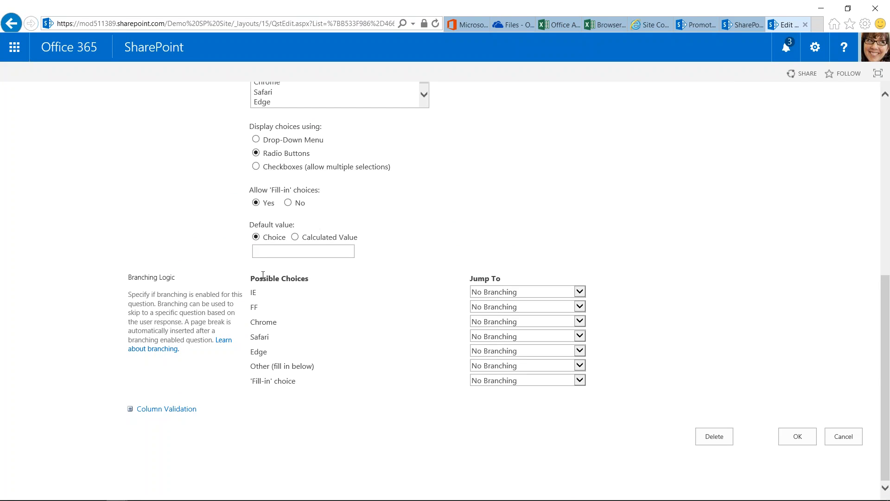
pyautogui.click(581, 292)
pyautogui.click(578, 299)
pyautogui.click(580, 307)
pyautogui.click(576, 314)
pyautogui.click(580, 322)
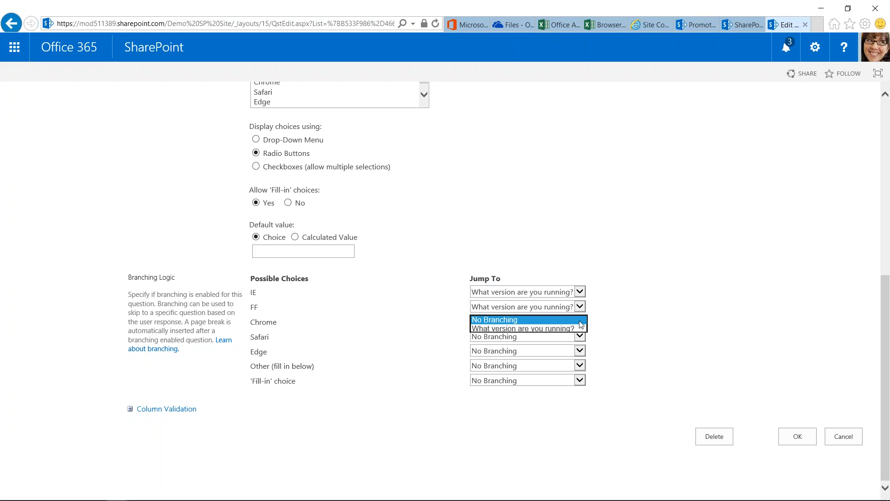
pyautogui.click(575, 329)
pyautogui.click(580, 337)
pyautogui.click(577, 344)
pyautogui.click(580, 351)
pyautogui.click(578, 358)
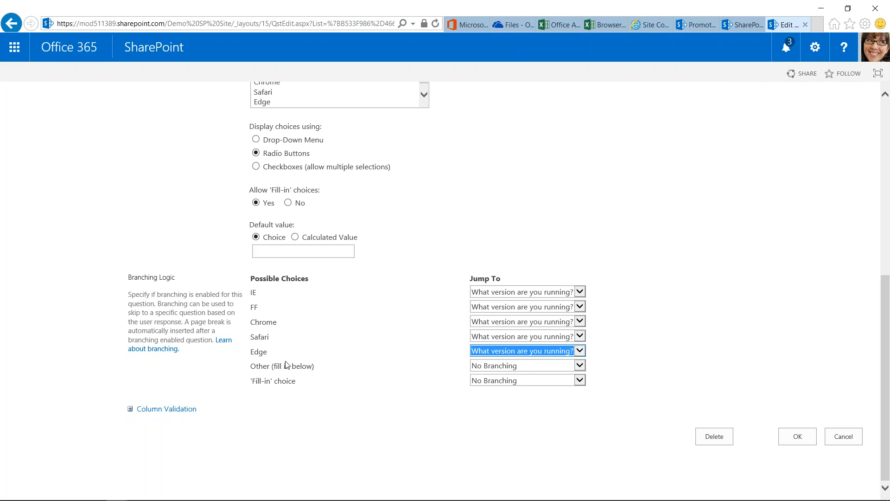
# Branch the 'Fill-in' choice to "What version are you running?" and save the question.
pyautogui.click(583, 383)
pyautogui.click(563, 388)
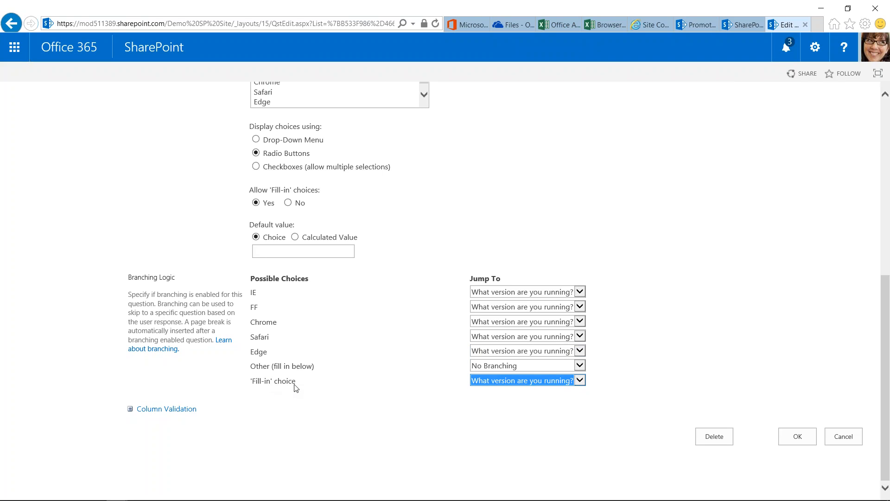
pyautogui.click(797, 444)
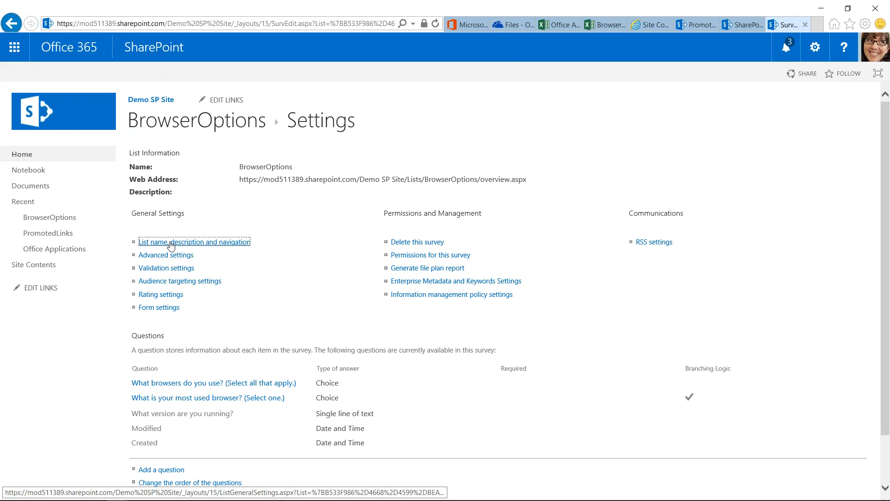
# Set the survey's general settings so user names are not shown in survey results, and save.
pyautogui.click(185, 245)
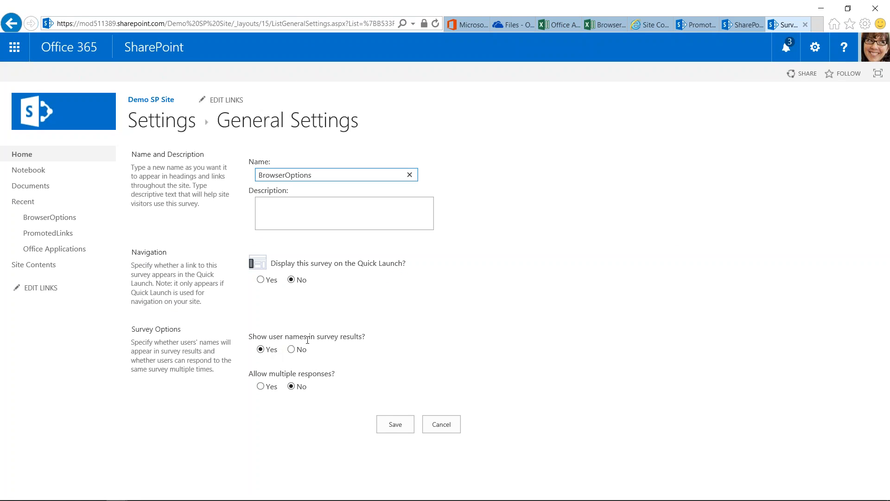
pyautogui.click(291, 349)
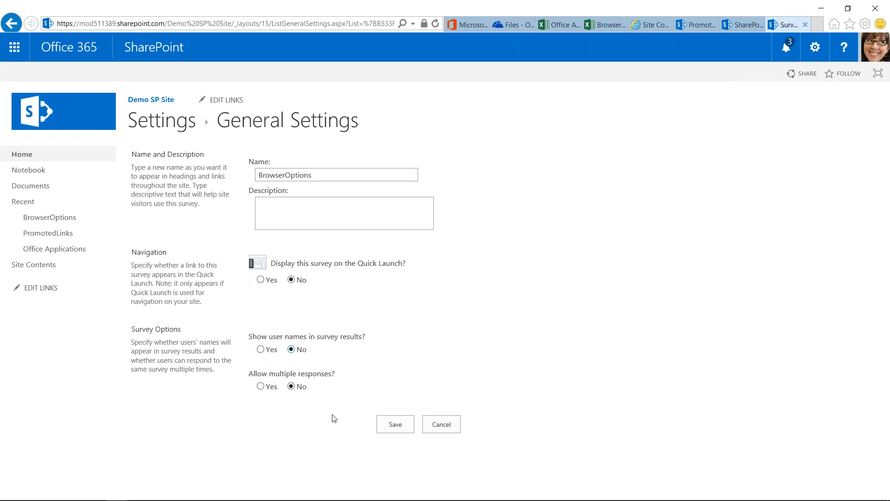
pyautogui.click(404, 425)
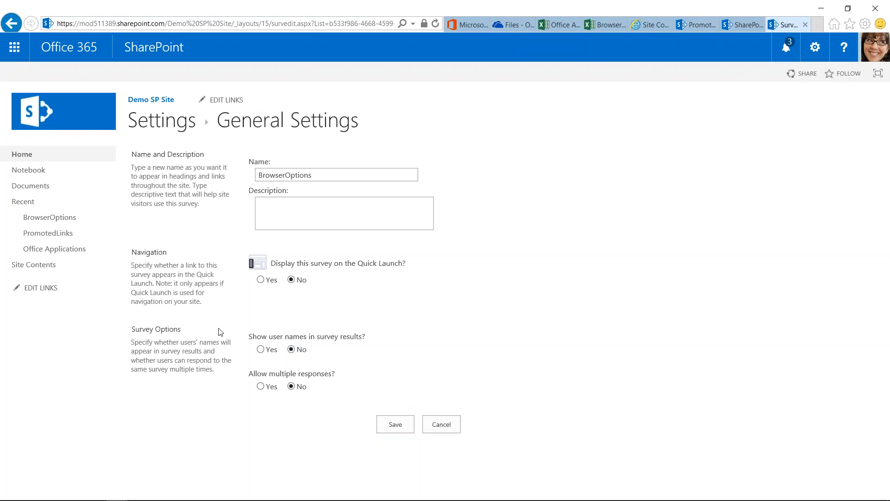
# Review the survey's advanced settings, set its forms to launch in a dialog, and save.
pyautogui.click(174, 254)
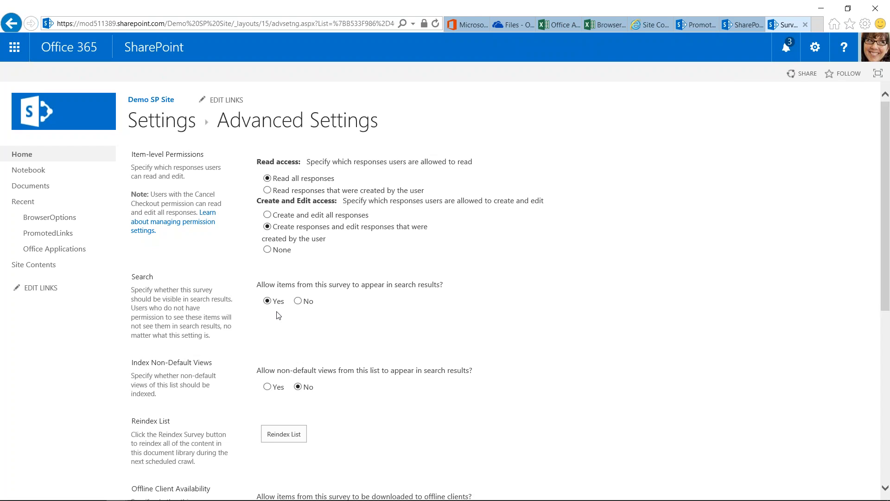
pyautogui.scroll(-4, 325, 345)
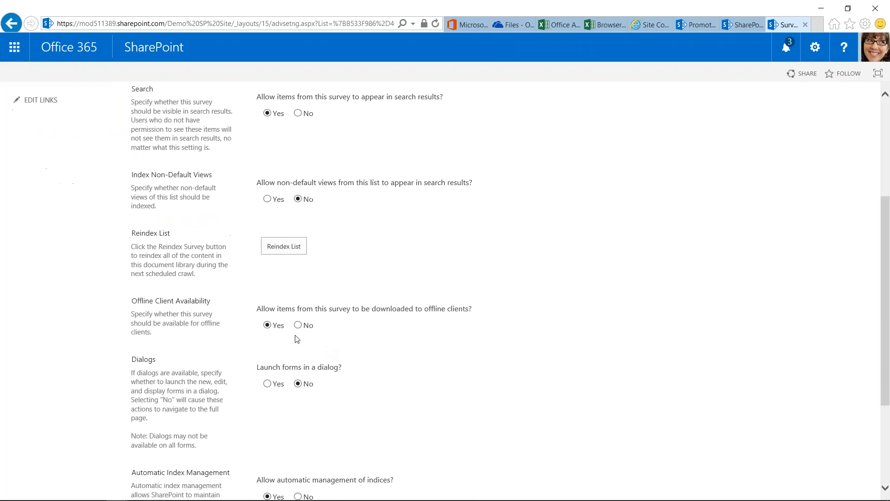
pyautogui.scroll(-3, 389, 346)
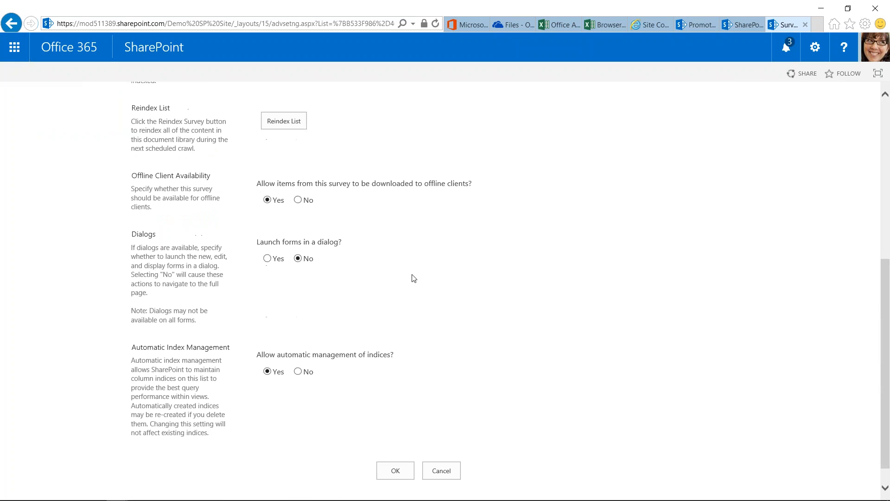
pyautogui.click(267, 259)
pyautogui.scroll(-1, 325, 314)
pyautogui.click(402, 448)
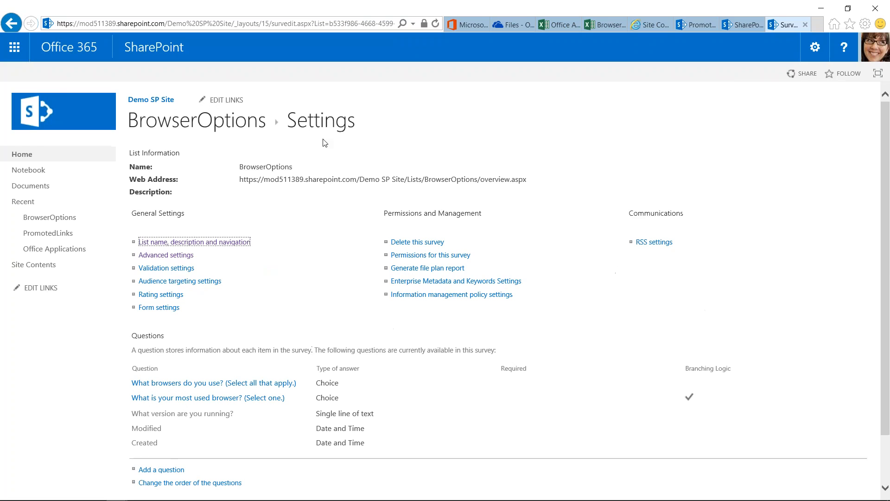
# Start a response to the BrowserOptions survey, choosing Internet Explorer, Firefox, Chrome and Edge as the browsers used.
pyautogui.click(219, 121)
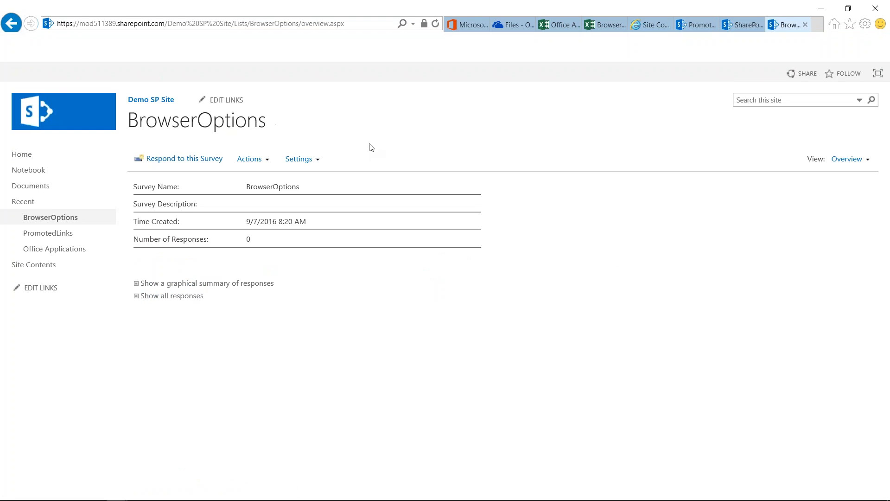
pyautogui.click(185, 160)
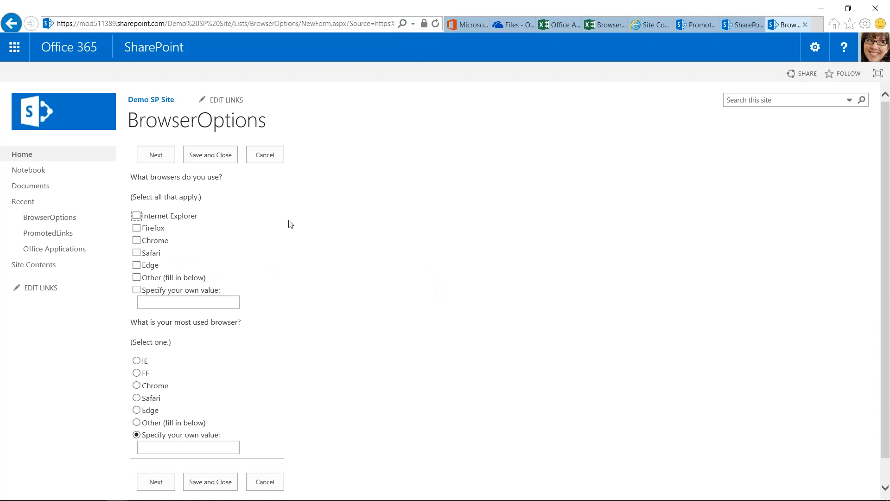
pyautogui.scroll(-1, 305, 256)
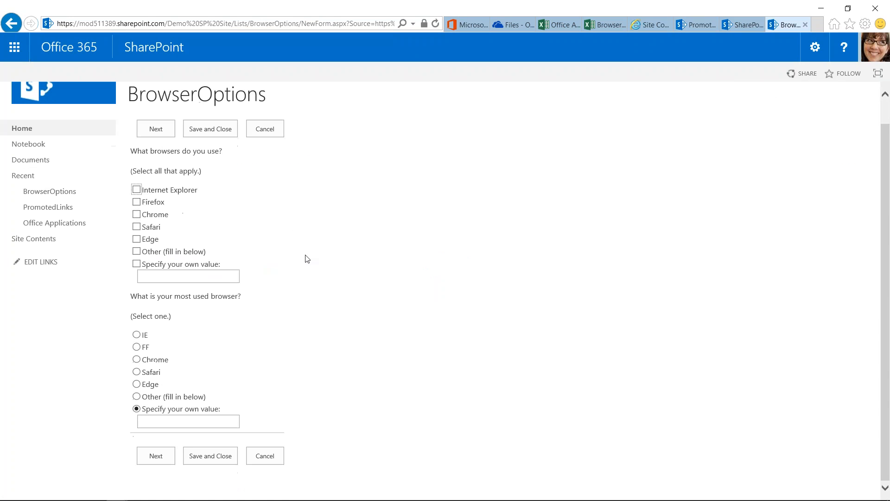
pyautogui.click(136, 190)
pyautogui.click(137, 202)
pyautogui.click(136, 214)
pyautogui.click(137, 227)
pyautogui.click(136, 240)
pyautogui.click(137, 226)
# Answer FF as the most used browser, enter v34 as the version on the following page, and finish the response.
pyautogui.click(137, 347)
pyautogui.click(156, 456)
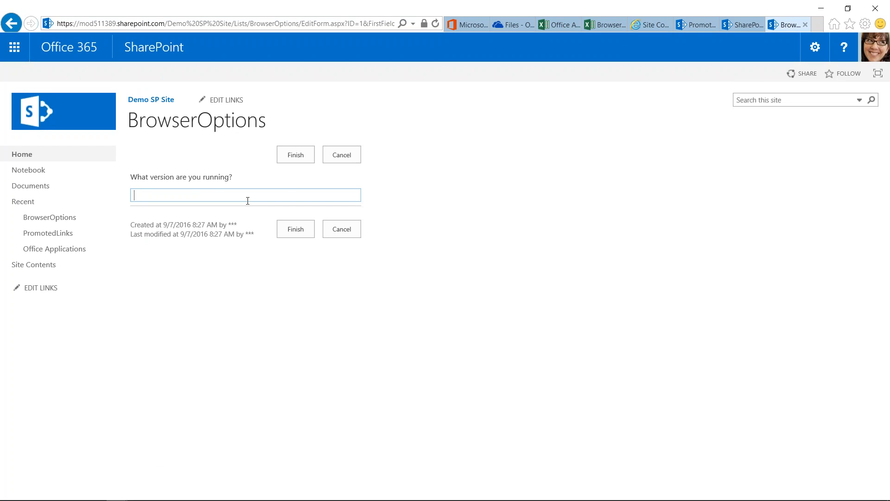
pyautogui.write('v34')
pyautogui.click(300, 234)
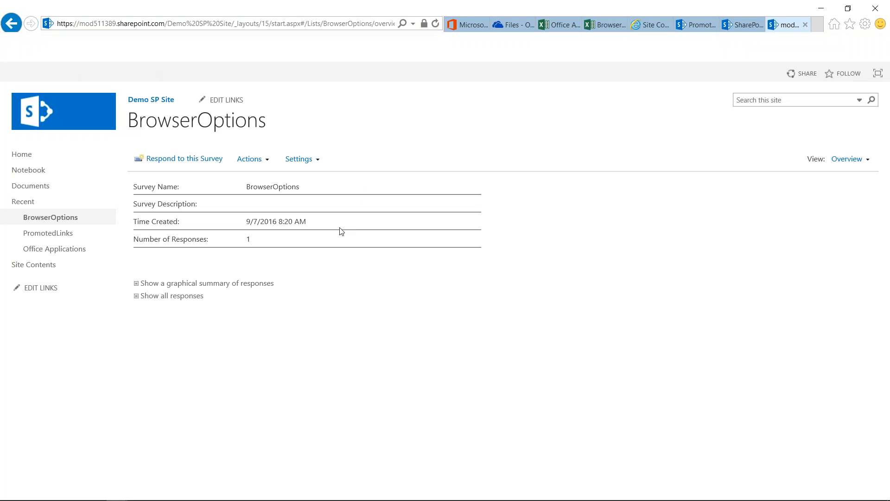
# Try to respond to the survey a second time and return to the survey overview.
pyautogui.click(173, 160)
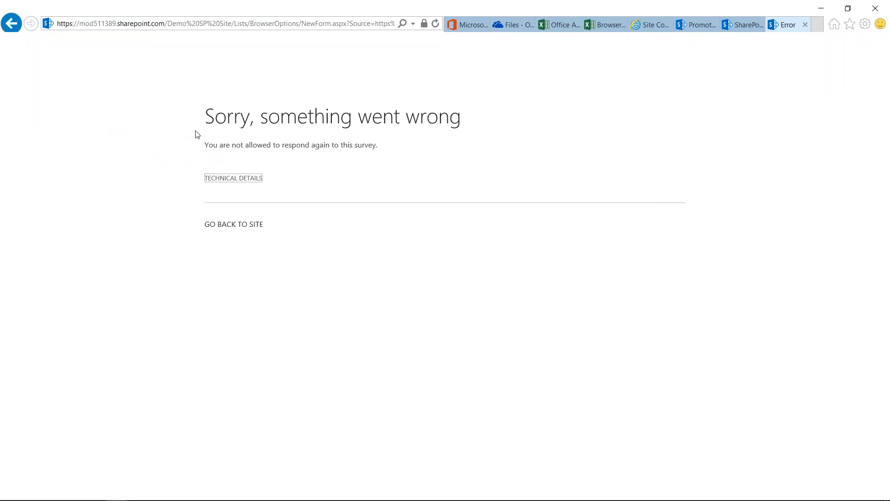
pyautogui.click(7, 28)
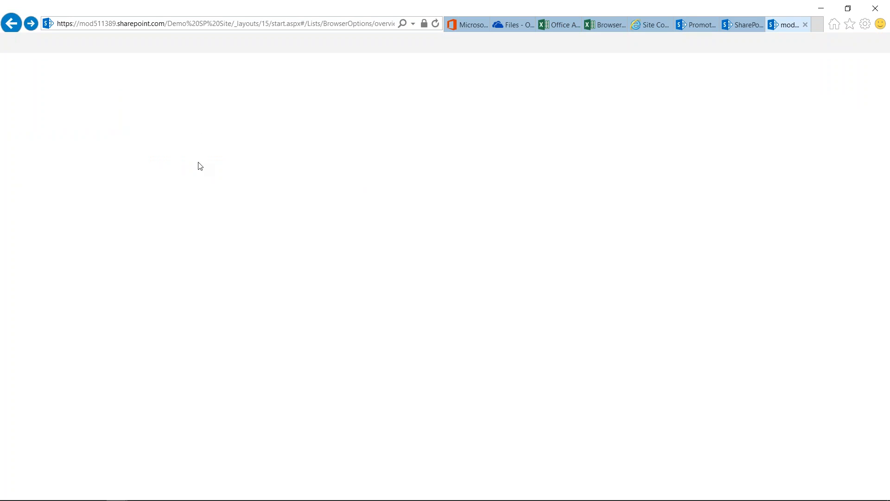
pyautogui.click(315, 162)
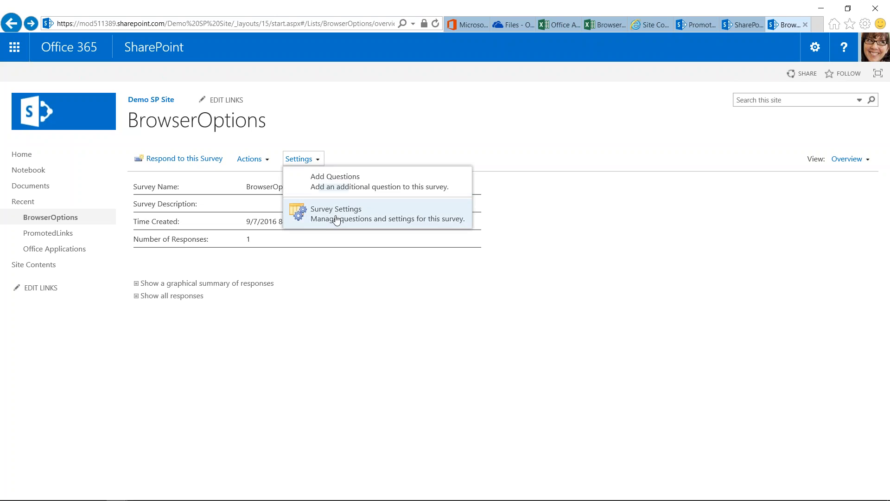
pyautogui.click(433, 136)
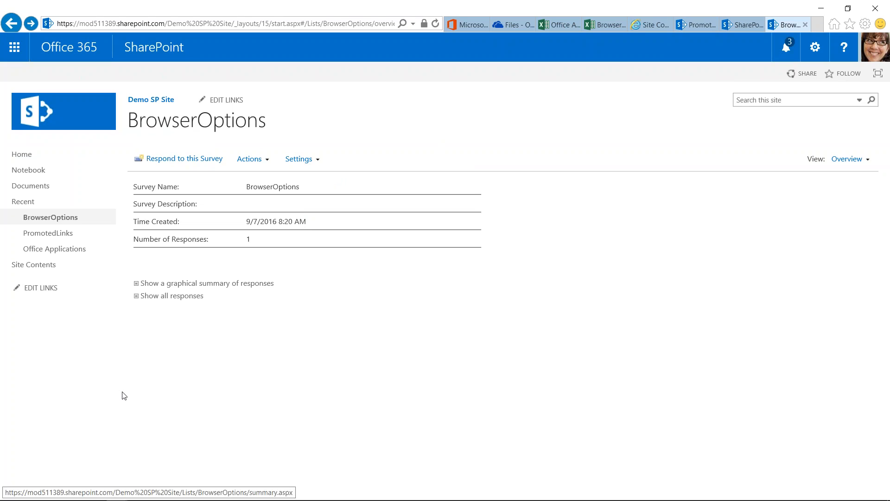
# Examine the graphical summary of responses for all three questions and switch to the PromotedLinks page.
pyautogui.click(196, 287)
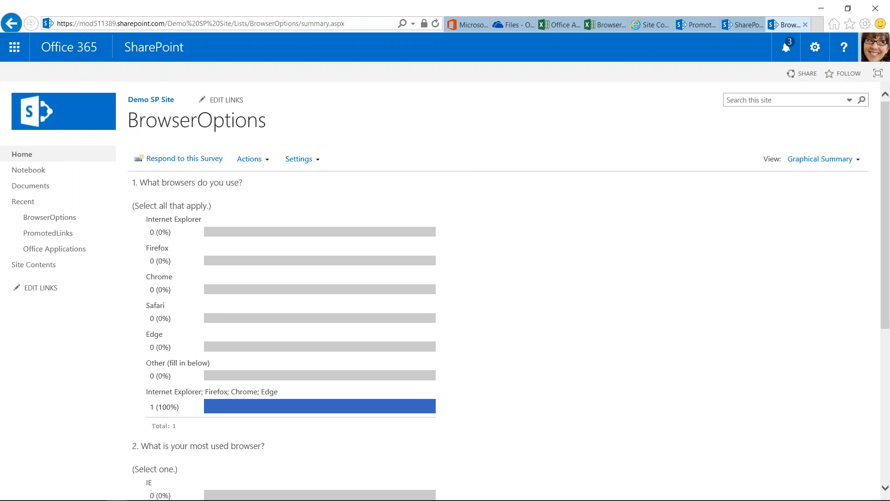
pyautogui.click(156, 120)
pyautogui.scroll(-4, 438, 323)
pyautogui.scroll(-2, 439, 323)
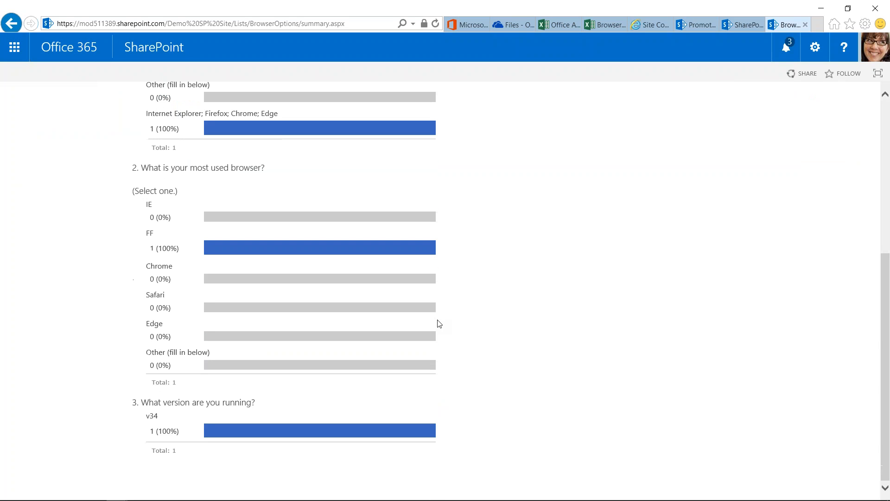
pyautogui.scroll(6, 440, 323)
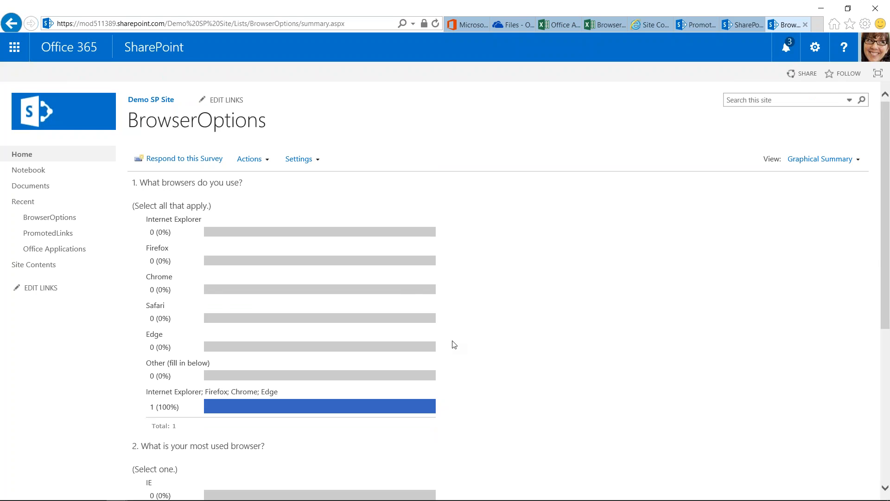
pyautogui.scroll(-3, 452, 343)
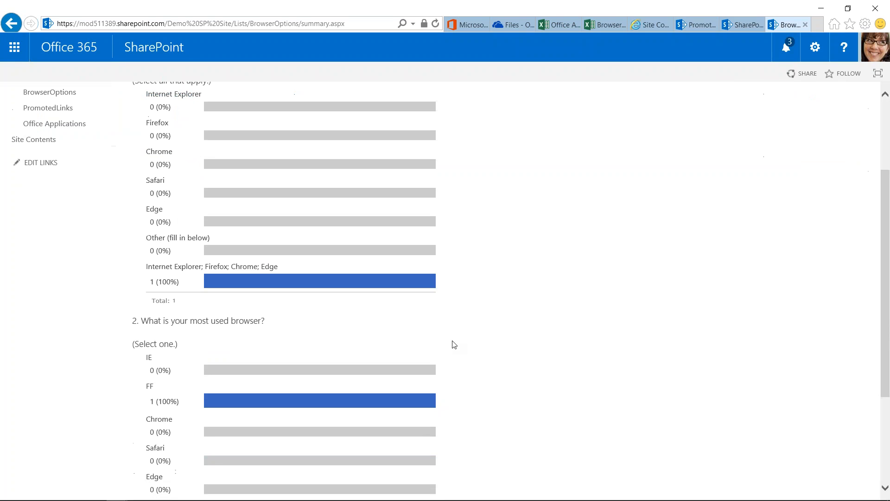
pyautogui.click(707, 26)
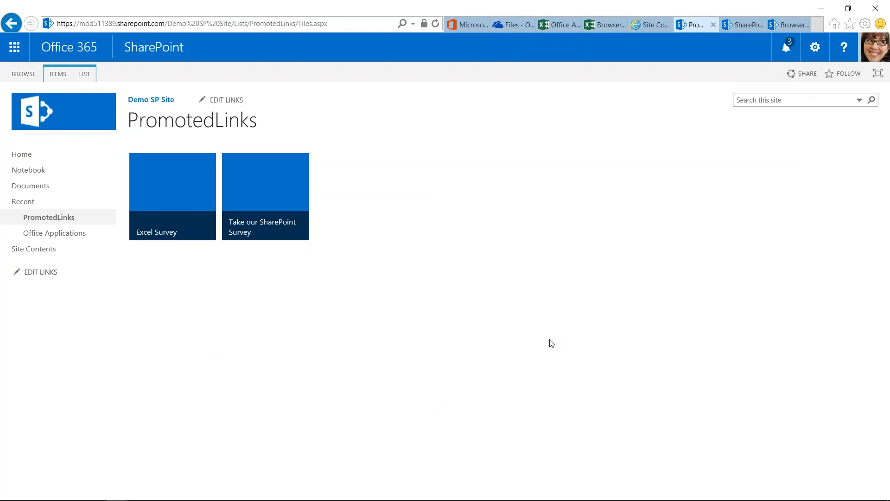